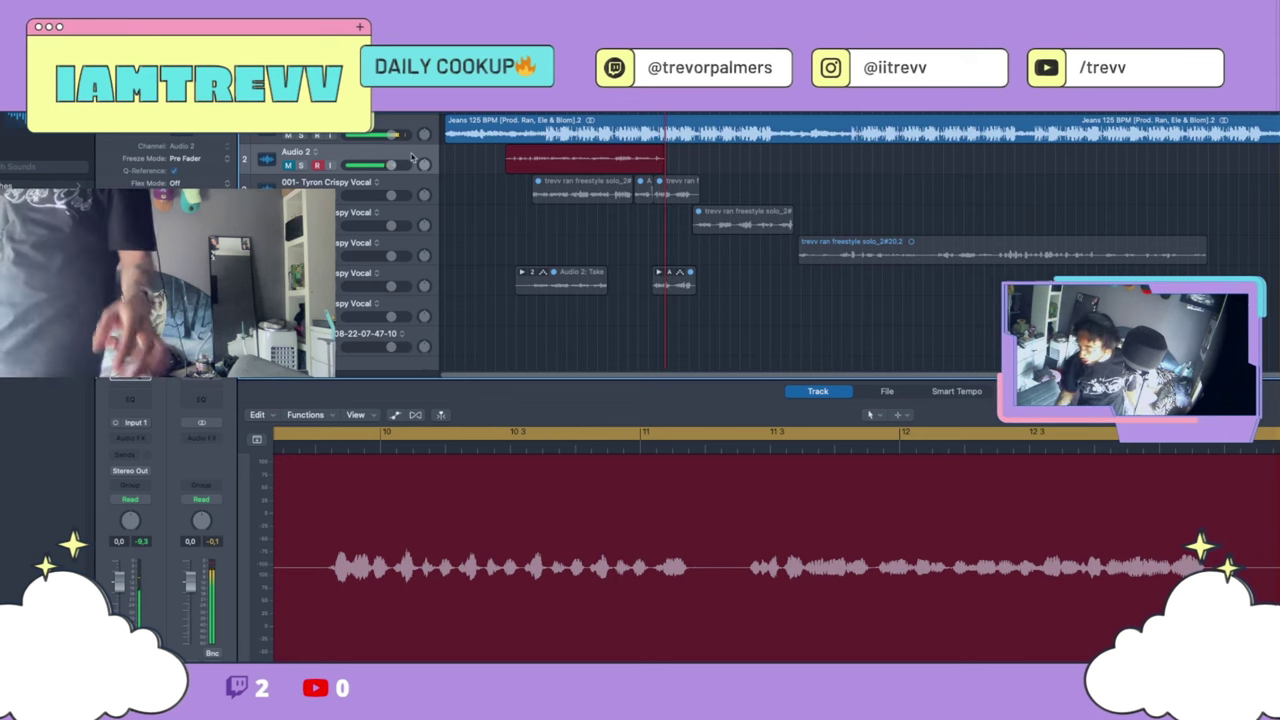
# Stop the running vocal recording on the Audio 2 track and start recording another take.
pyautogui.press('space')
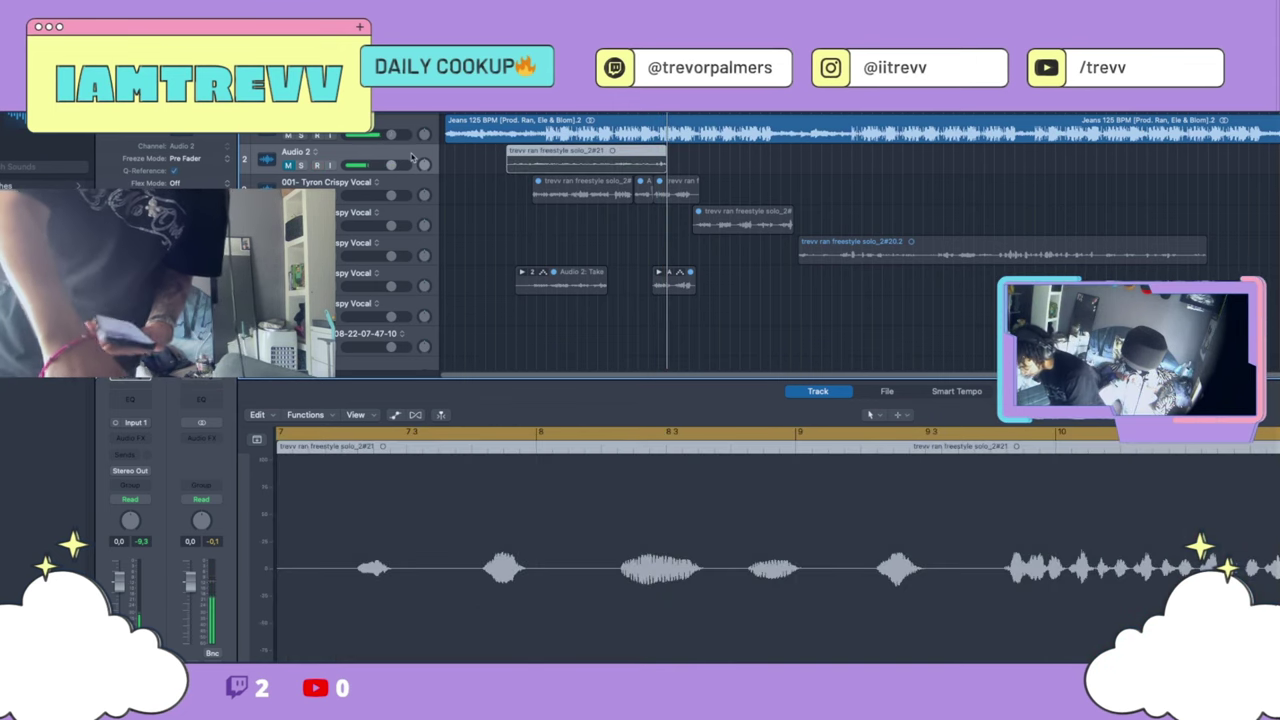
pyautogui.press('r')
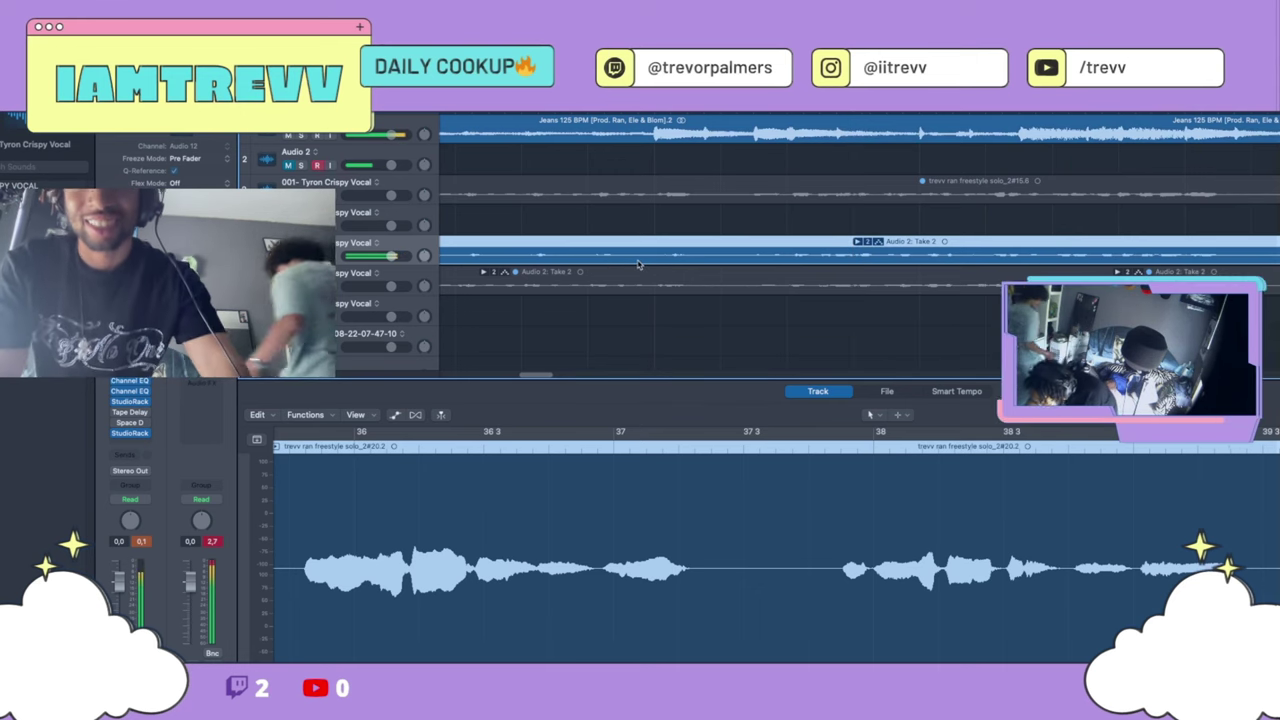
# Hide the audio editor and cut the freestyle solo_2#24.2 region just before the end of the Comp A region below.
pyautogui.press('e')
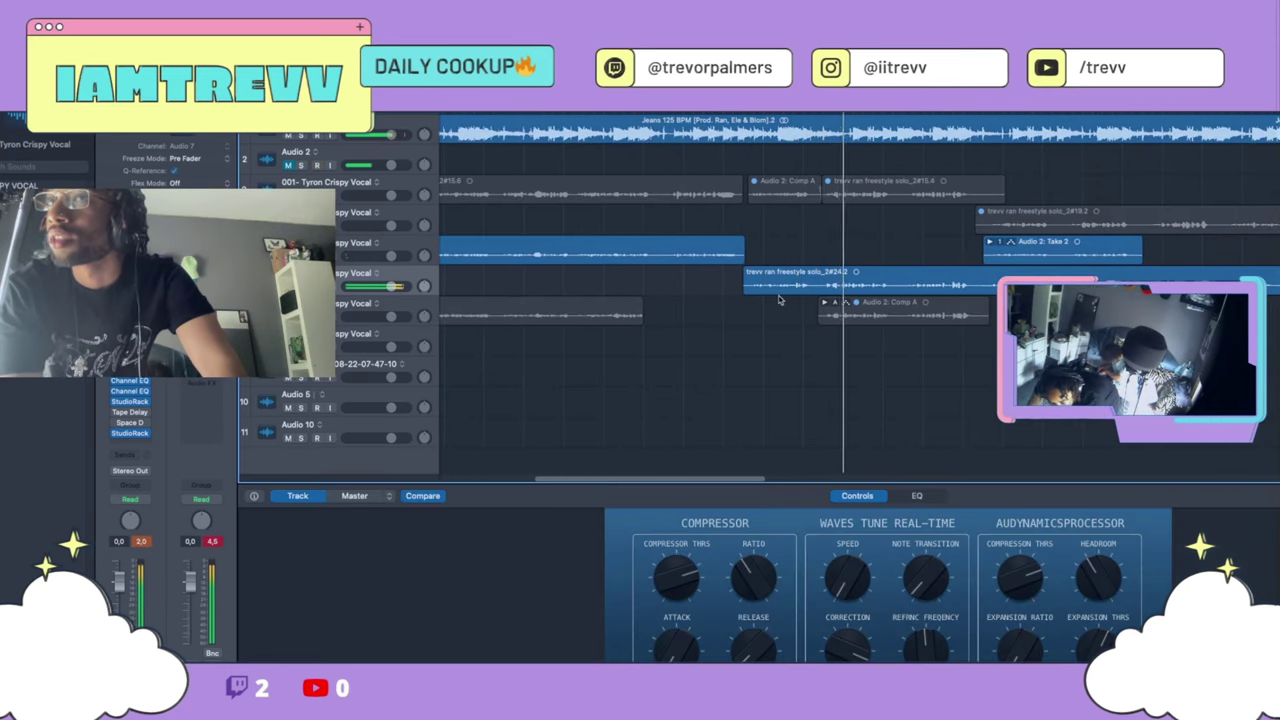
pyautogui.click(960, 287)
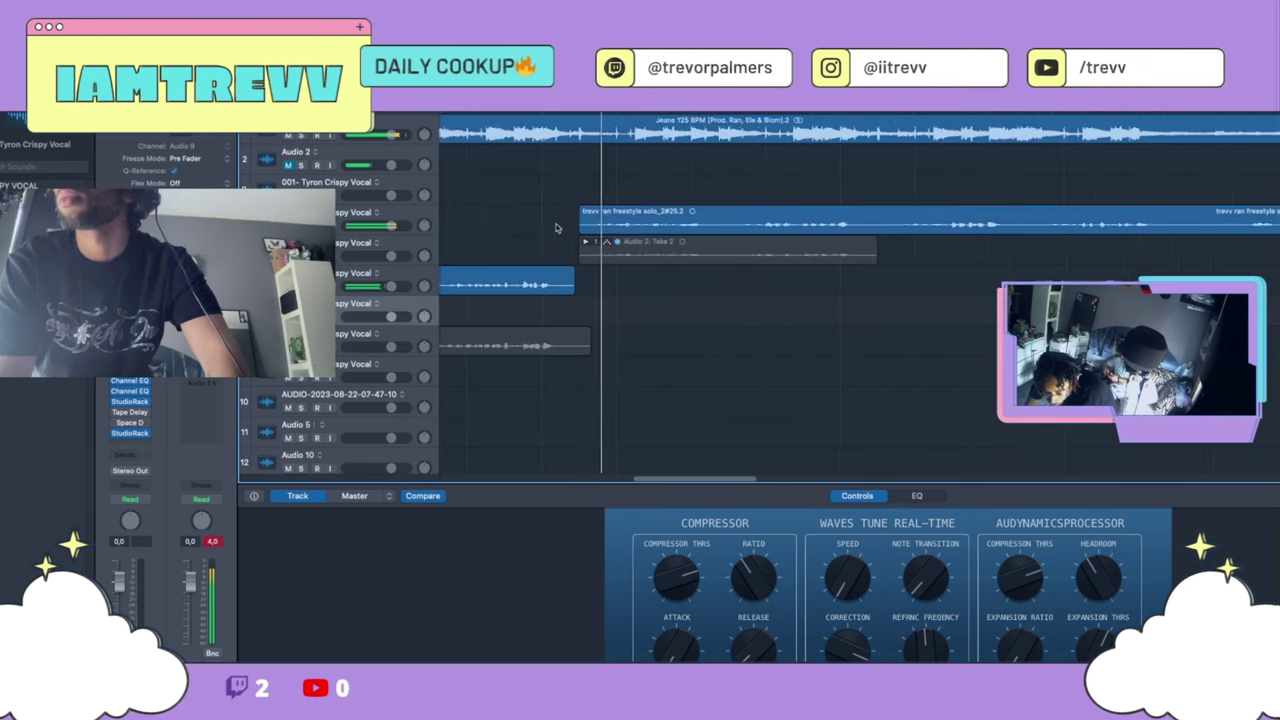
# Delete the freestyle solo_2#25.2 vocal region from its track.
pyautogui.press('super+Left')
pyautogui.press('super+Left')
pyautogui.press('super+Left')
pyautogui.press('super+Left')
pyautogui.press('super+Left')
pyautogui.press('super+Left')
pyautogui.hscroll(5, 557, 228)
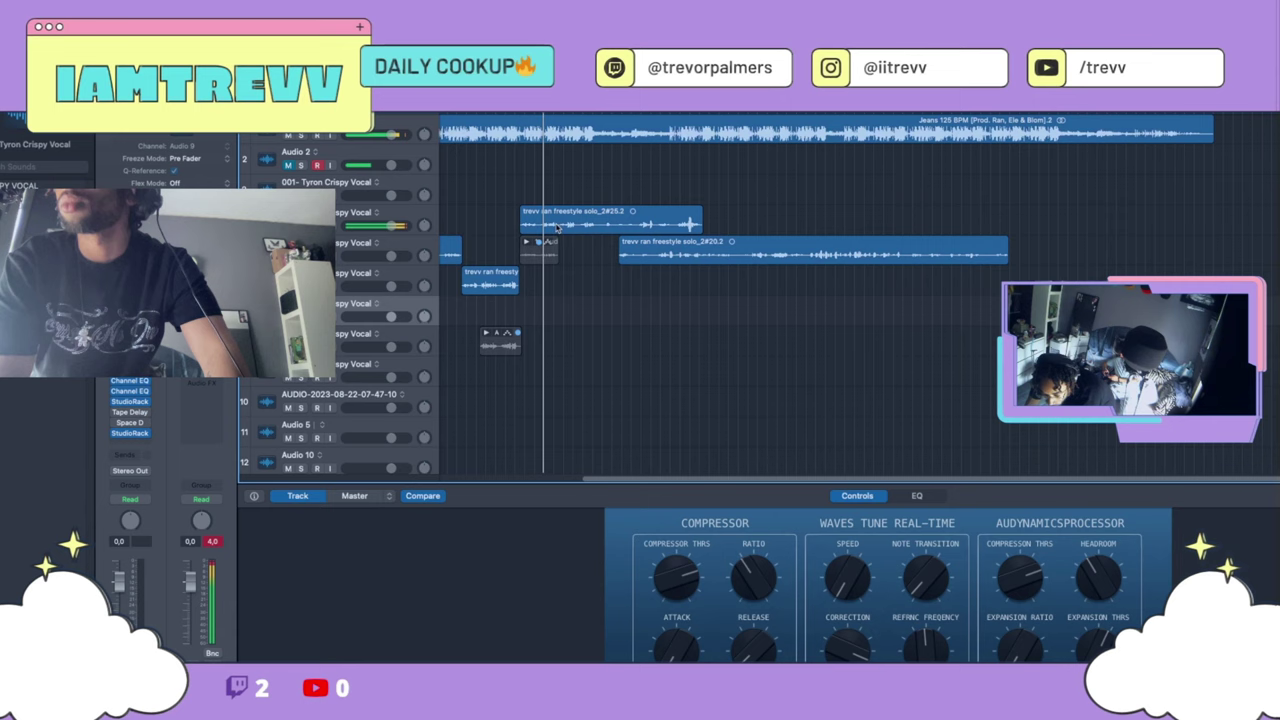
pyautogui.scroll(5, 557, 228)
pyautogui.scroll(-2, 557, 228)
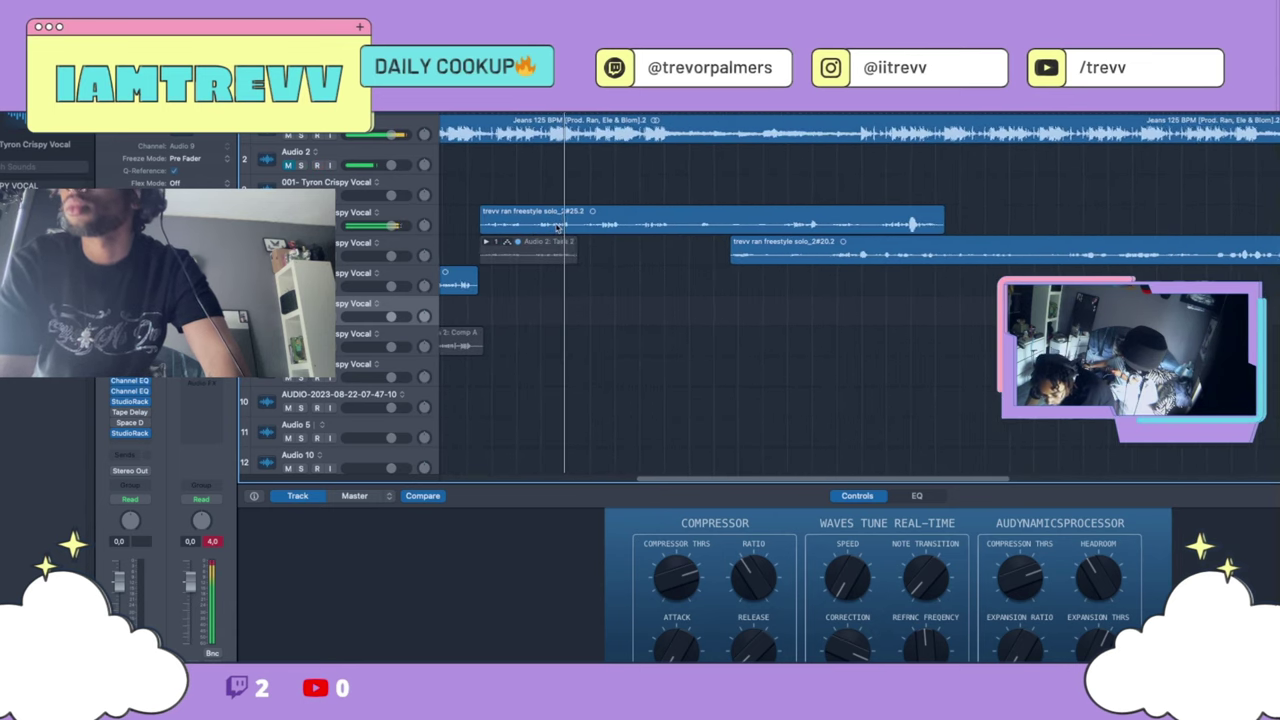
pyautogui.scroll(5, 578, 228)
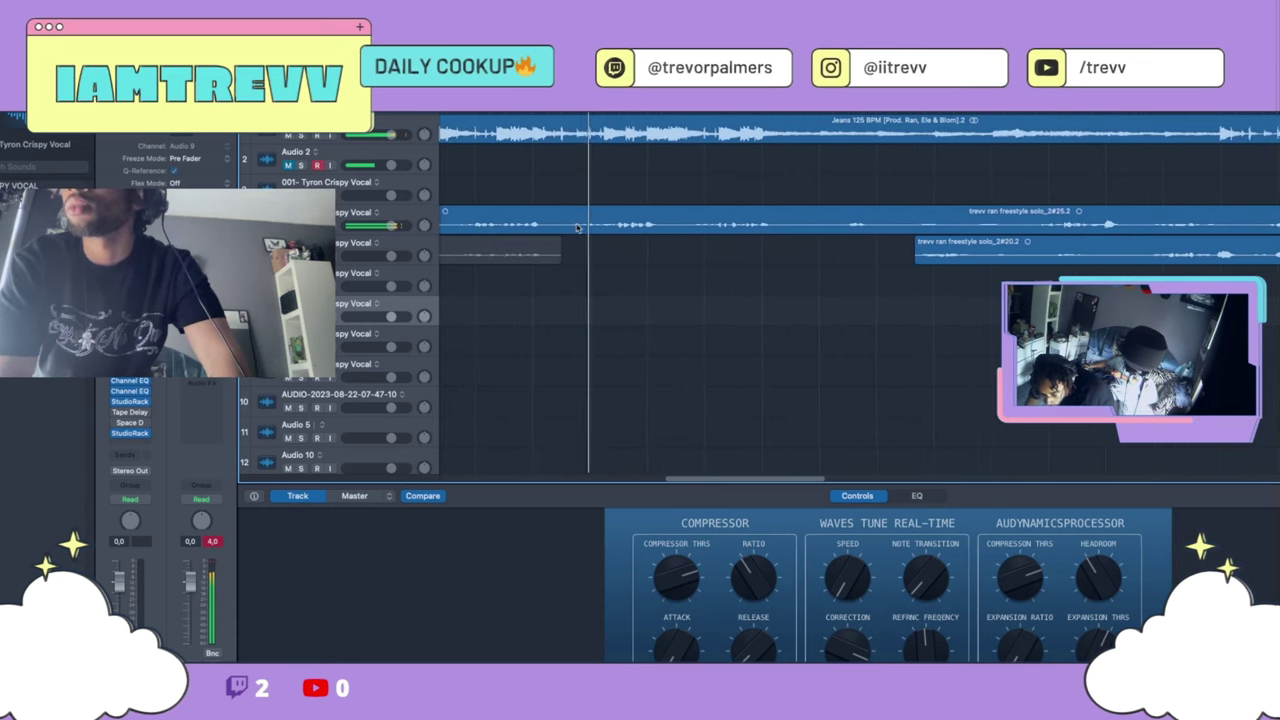
pyautogui.click(583, 227)
pyautogui.press('Delete')
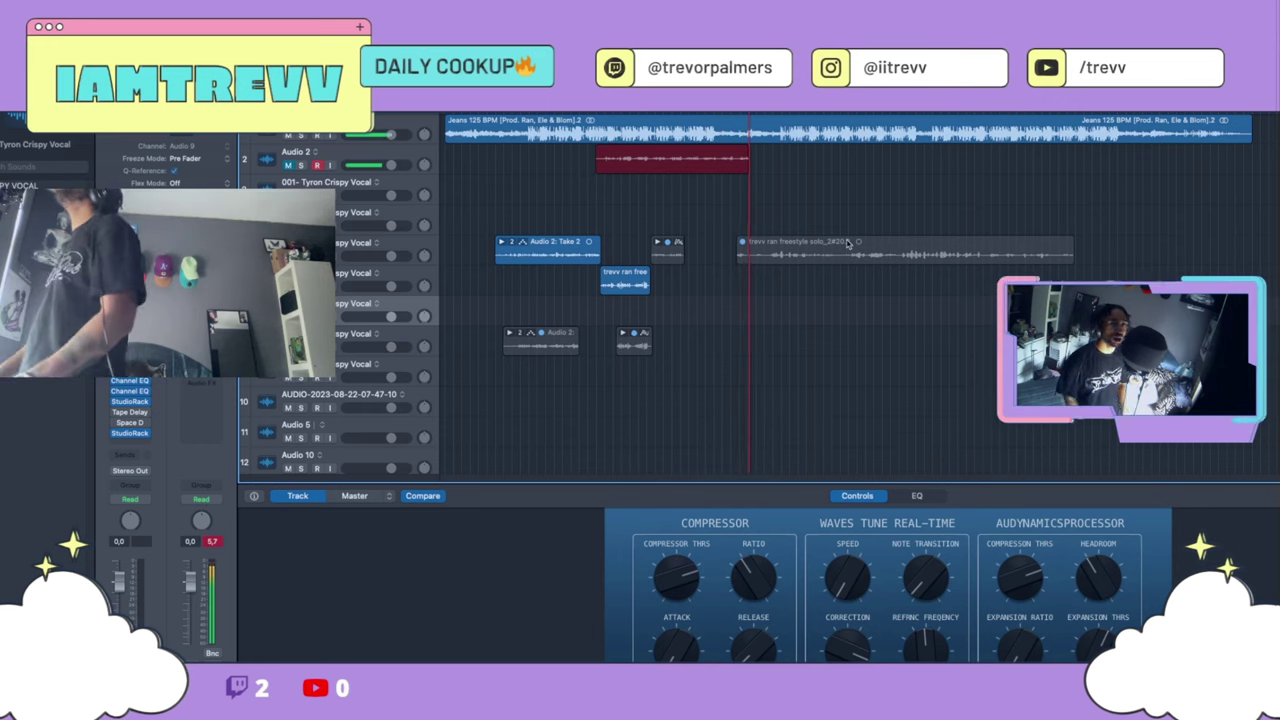
# Stop the recording and cut away the start of the solo_2#26 region up to about the end of solo_2#24.3.
pyautogui.press('space')
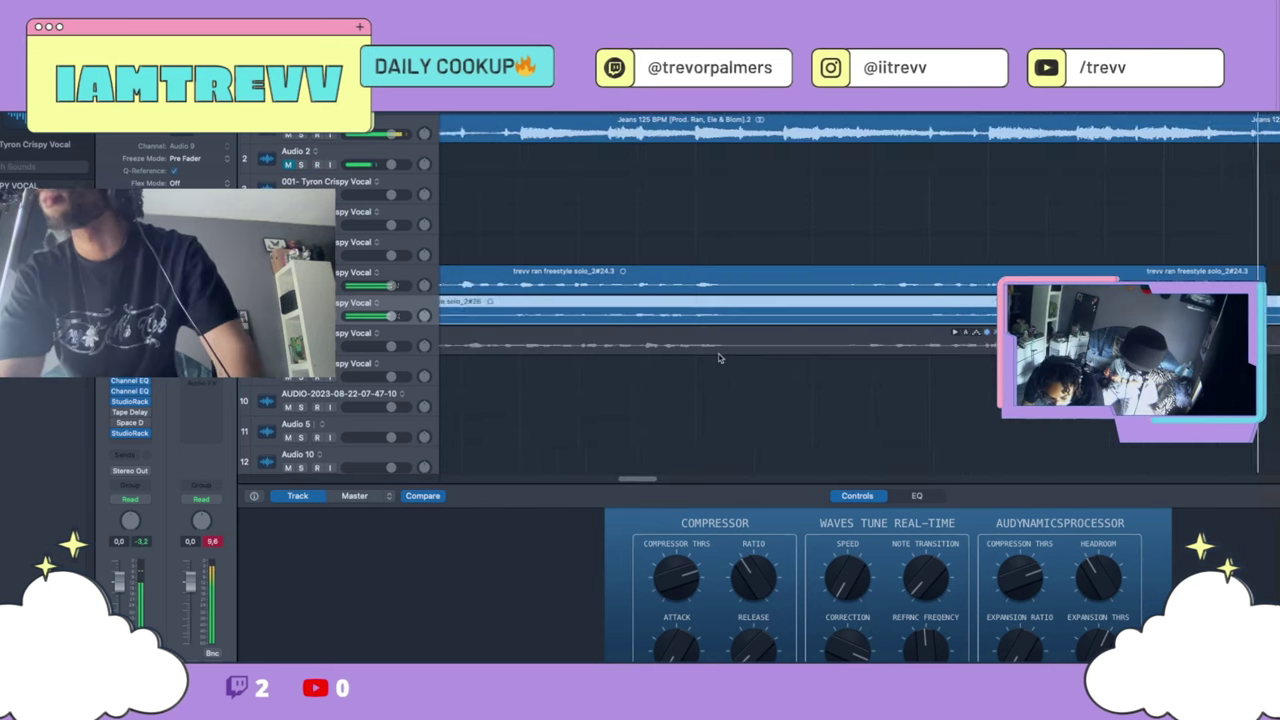
pyautogui.hscroll(3, 720, 357)
pyautogui.hscroll(5, 720, 357)
pyautogui.click(774, 378)
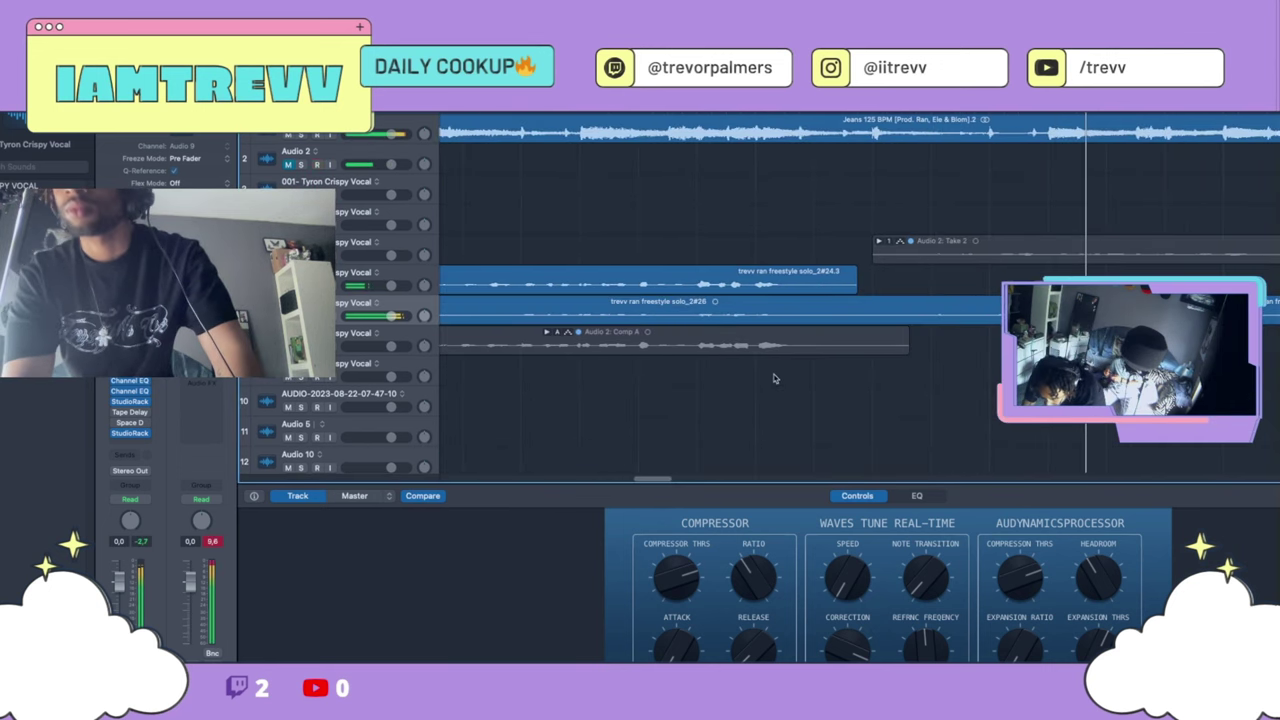
pyautogui.keyDown('super'); pyautogui.click(852, 311); pyautogui.keyUp('super')
pyautogui.click(835, 310)
pyautogui.press('BackSpace')
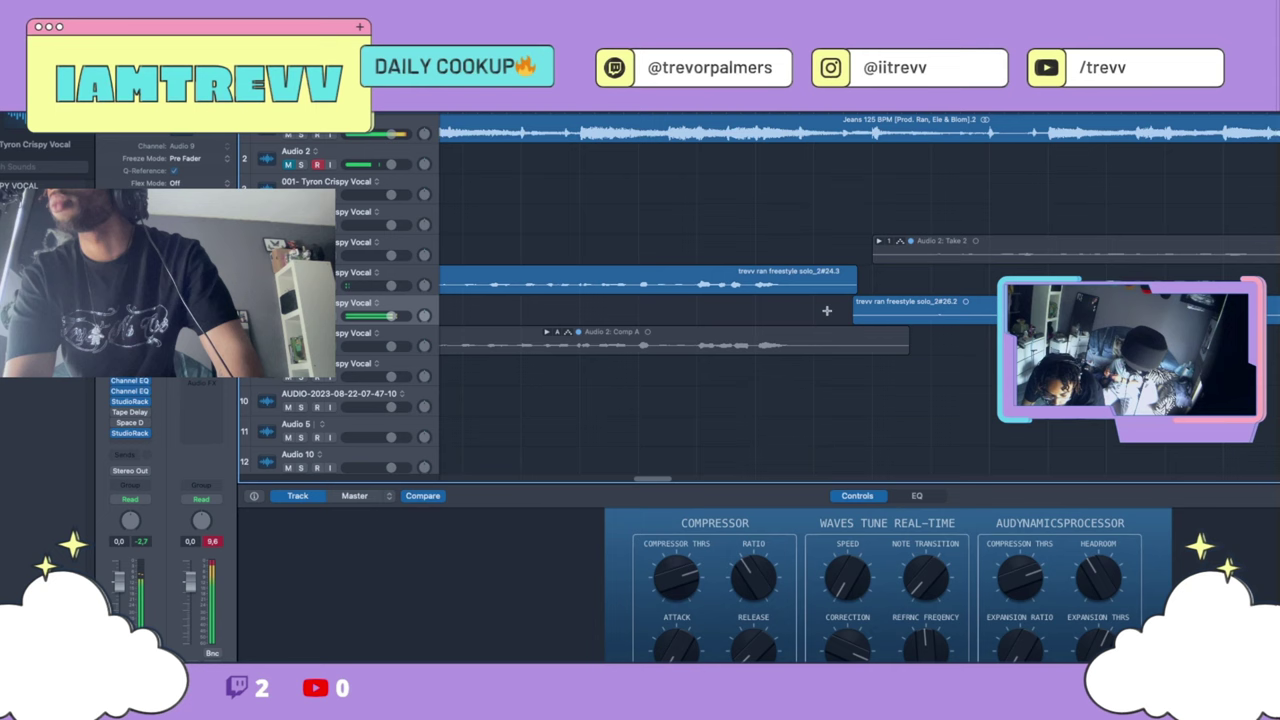
# Open the solo_2#26.2 region in the audio editor and remove the phrase from 29 2 4 1 to about the middle of bar 31.
pyautogui.press('super+Left')
pyautogui.press('super+Left')
pyautogui.press('super+Left')
pyautogui.press('super+Left')
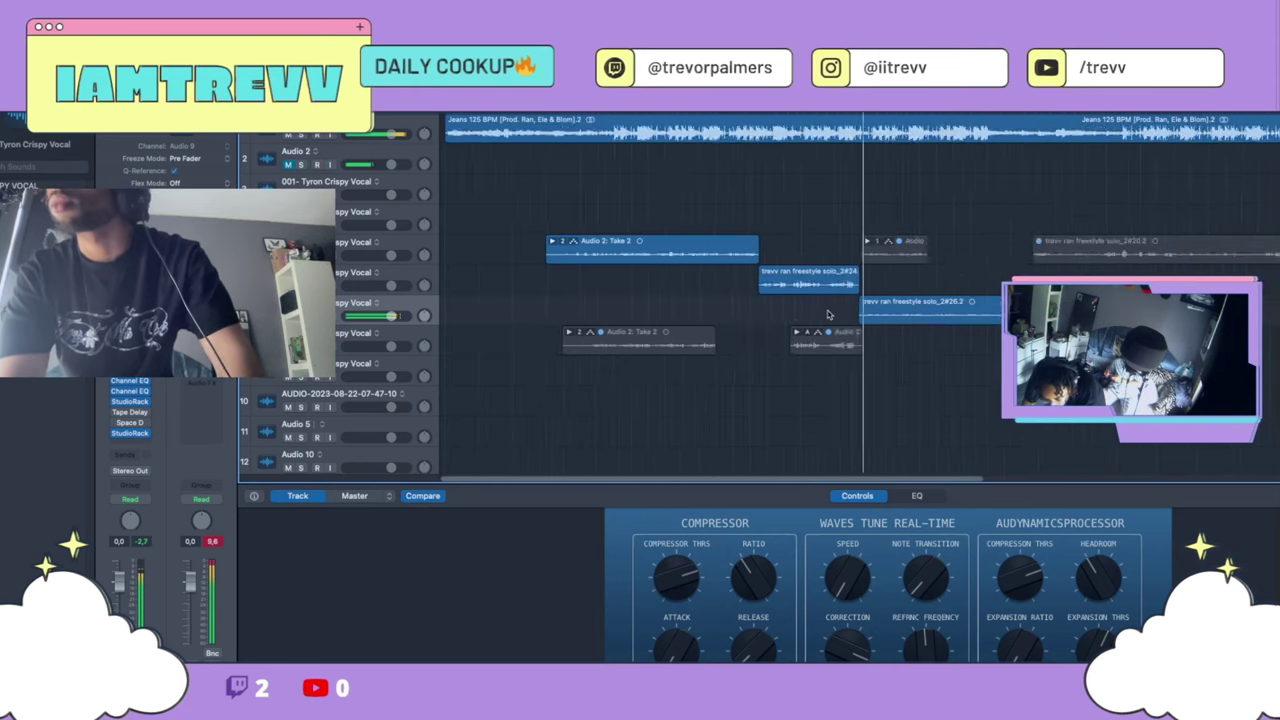
pyautogui.click(725, 302)
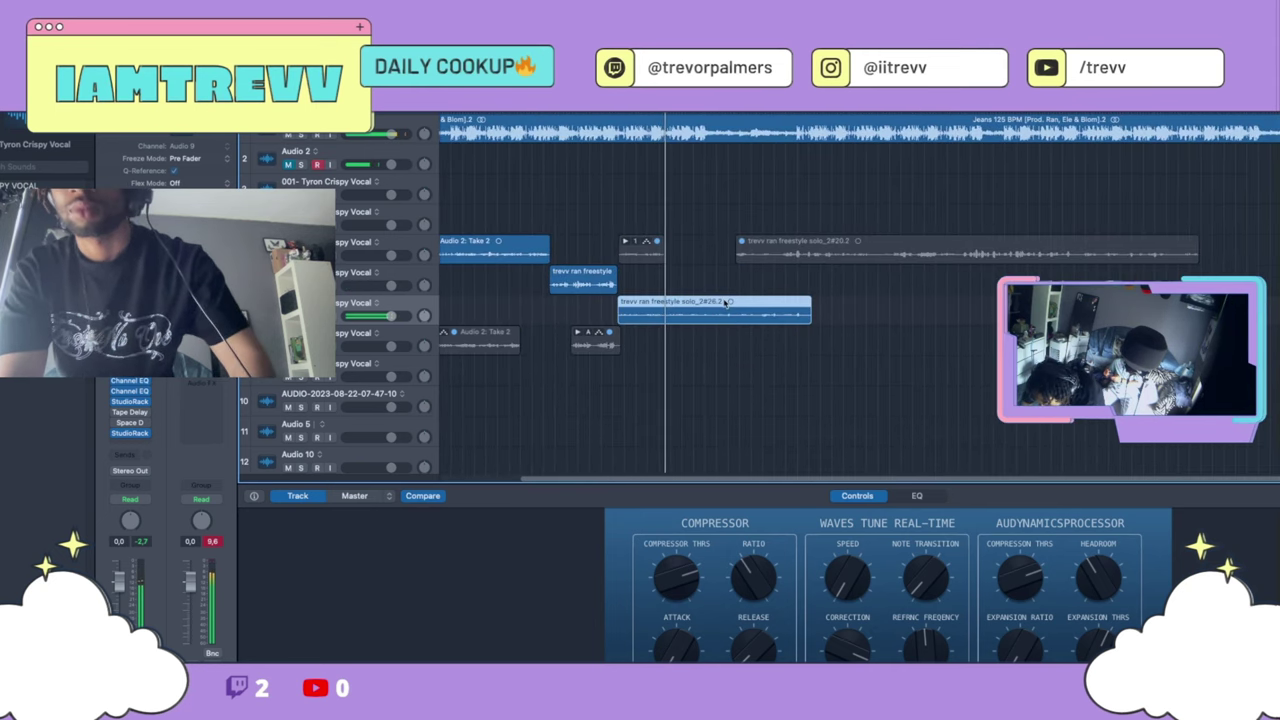
pyautogui.doubleClick(725, 302)
pyautogui.click(577, 571)
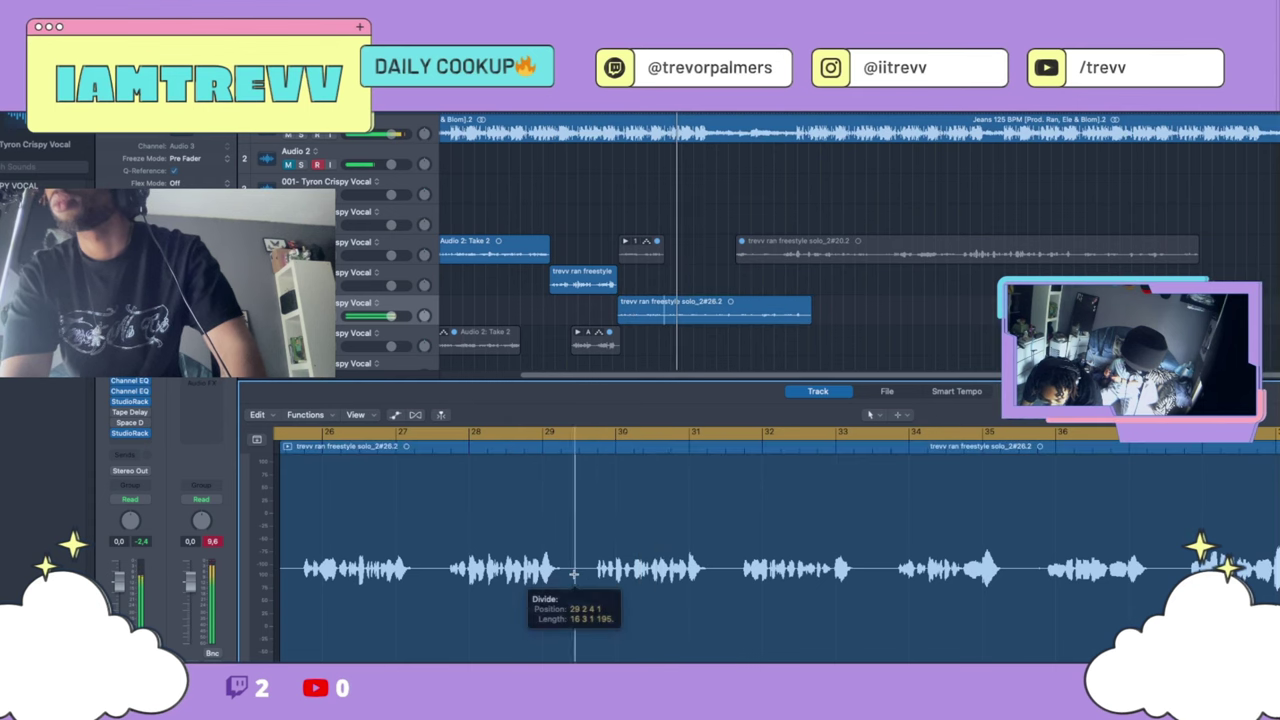
pyautogui.click(722, 450)
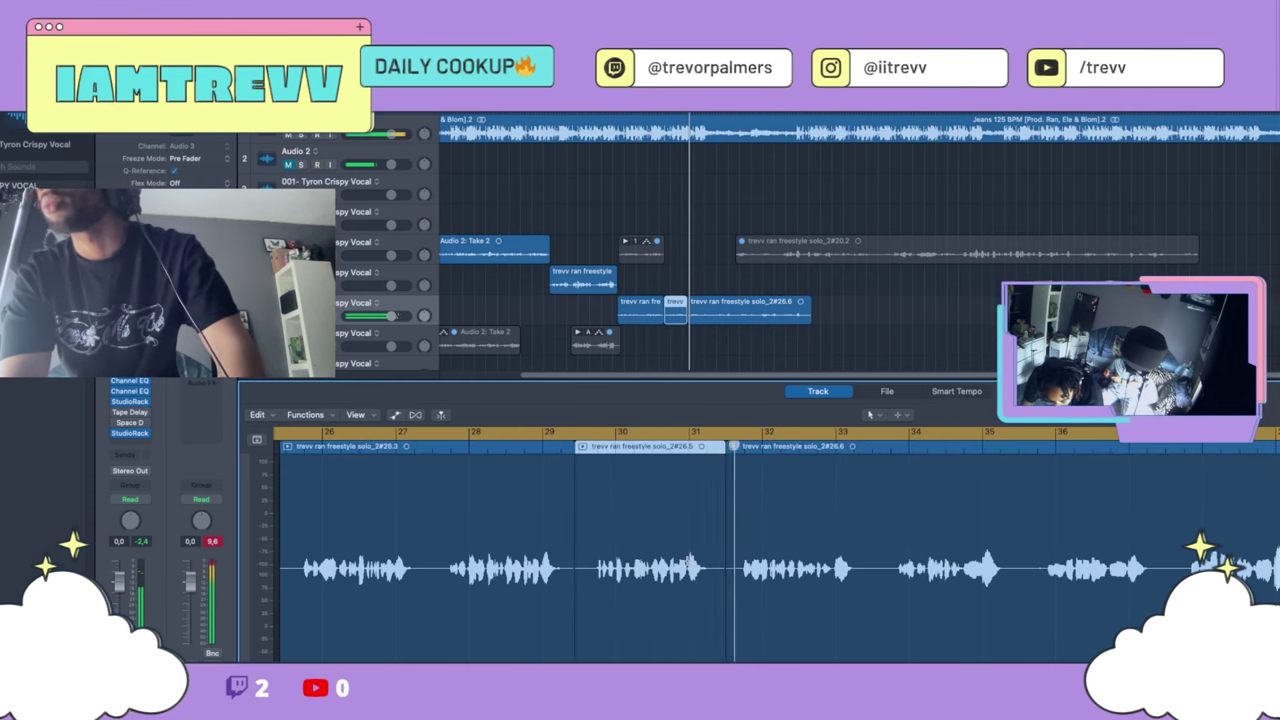
pyautogui.press('Delete')
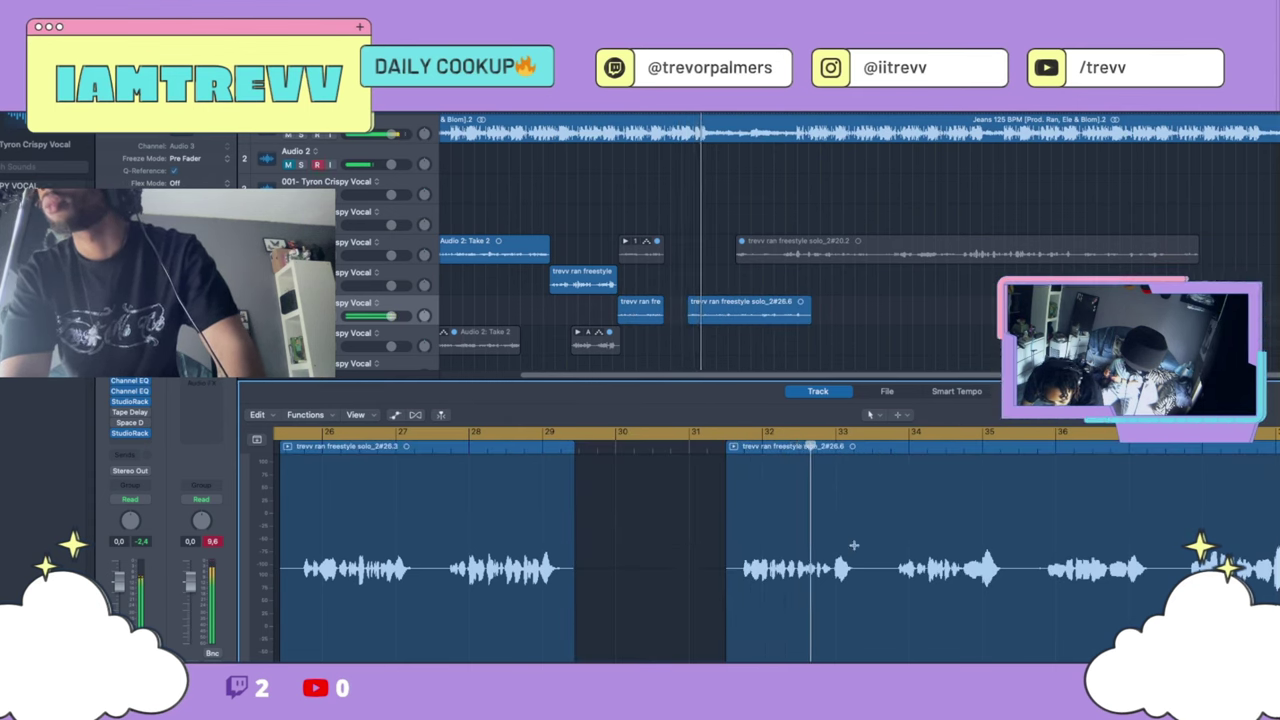
# Split the remaining vocal at 33 2 3 1 and about the middle of bar 35, and delete everything after the second cut.
pyautogui.click(866, 565)
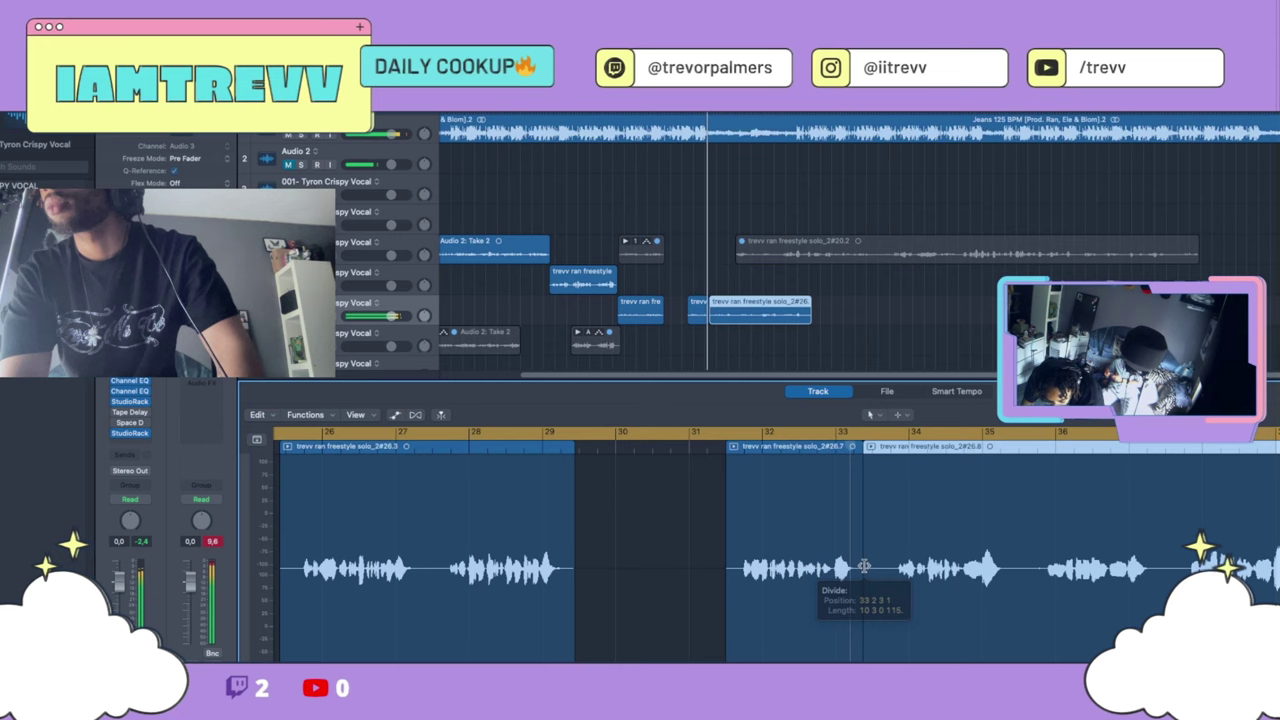
pyautogui.click(1023, 563)
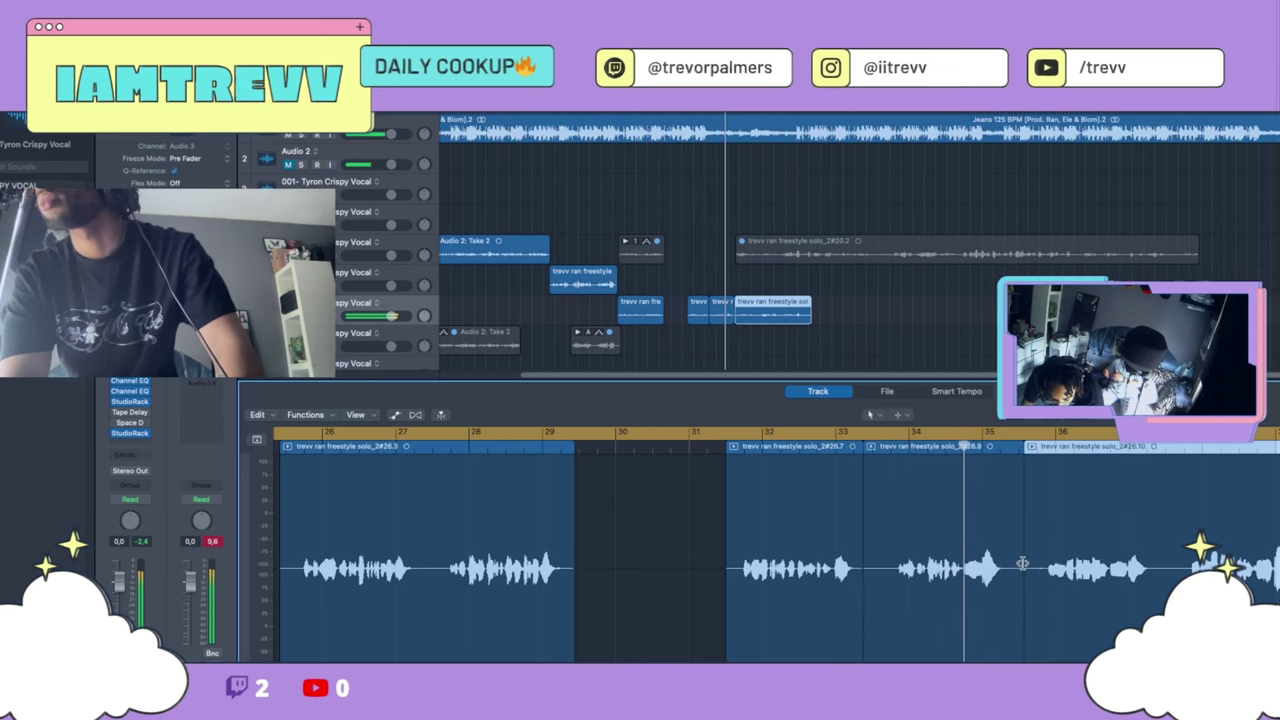
pyautogui.press('Delete')
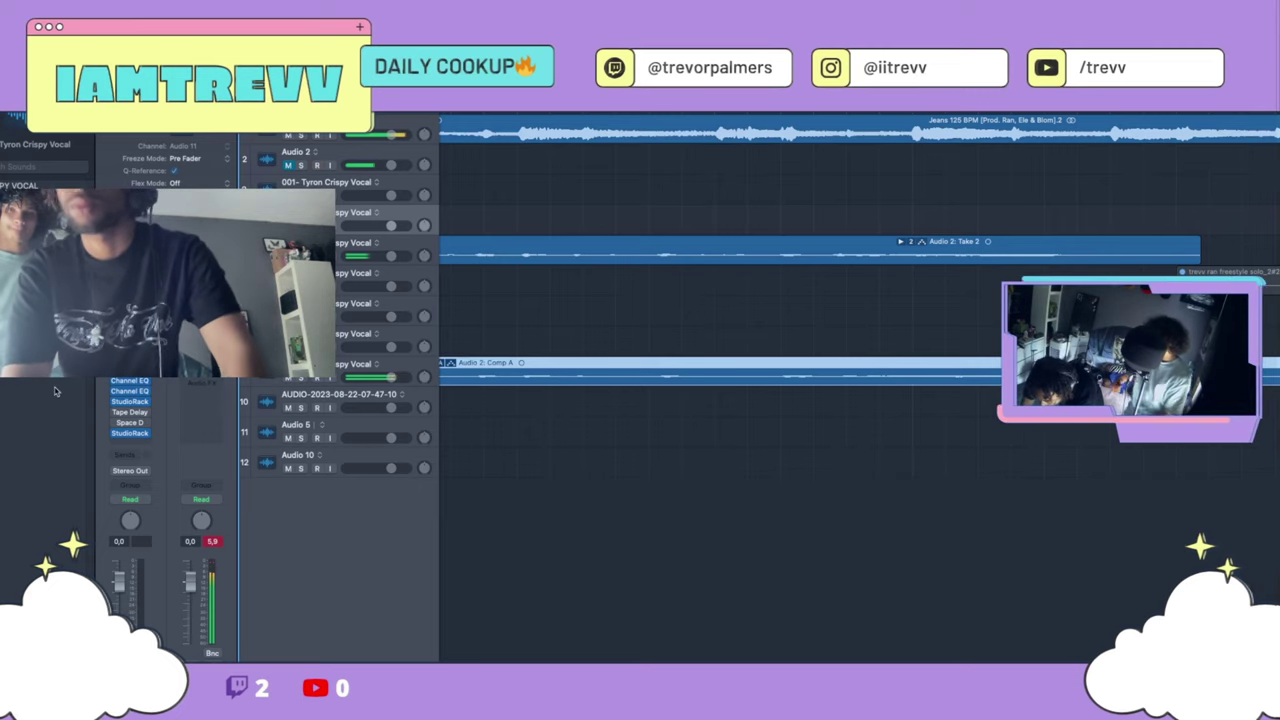
# Split the Comp A region on track 9 slightly after the start of solo_2#24.3 and delete its opening part.
pyautogui.click(562, 428)
pyautogui.hscroll(-15, 562, 428)
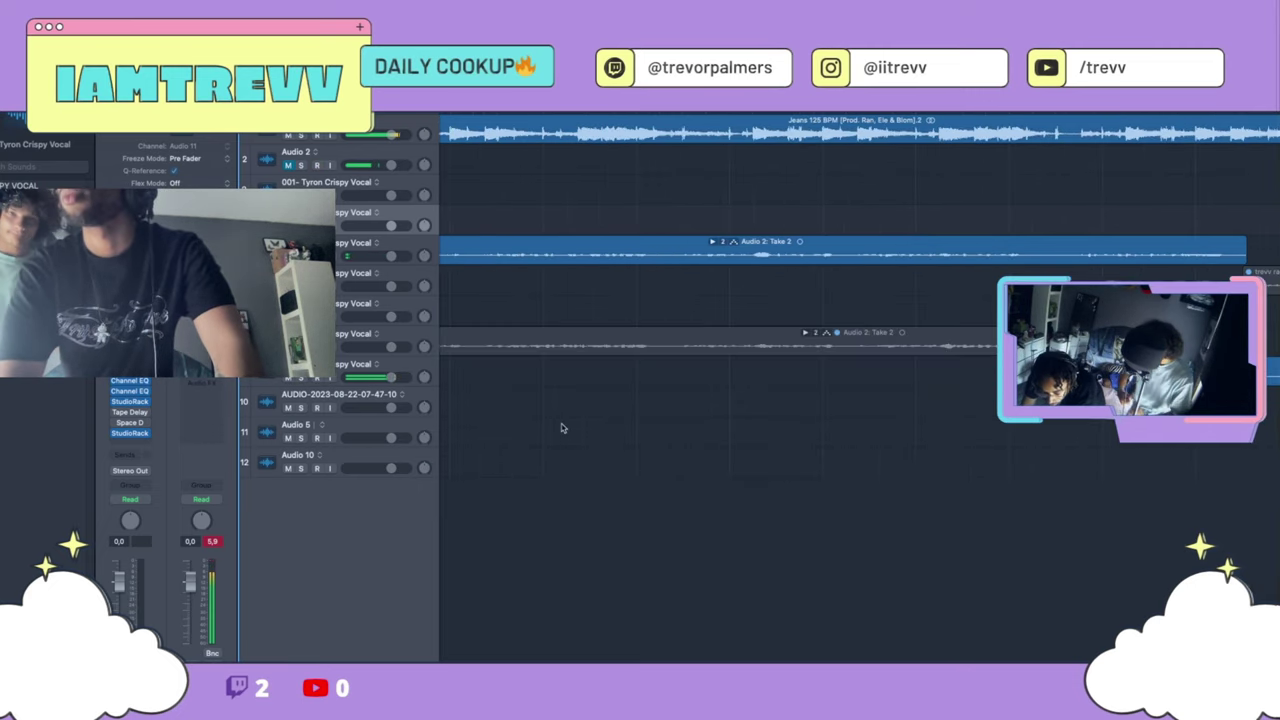
pyautogui.hscroll(2, 562, 428)
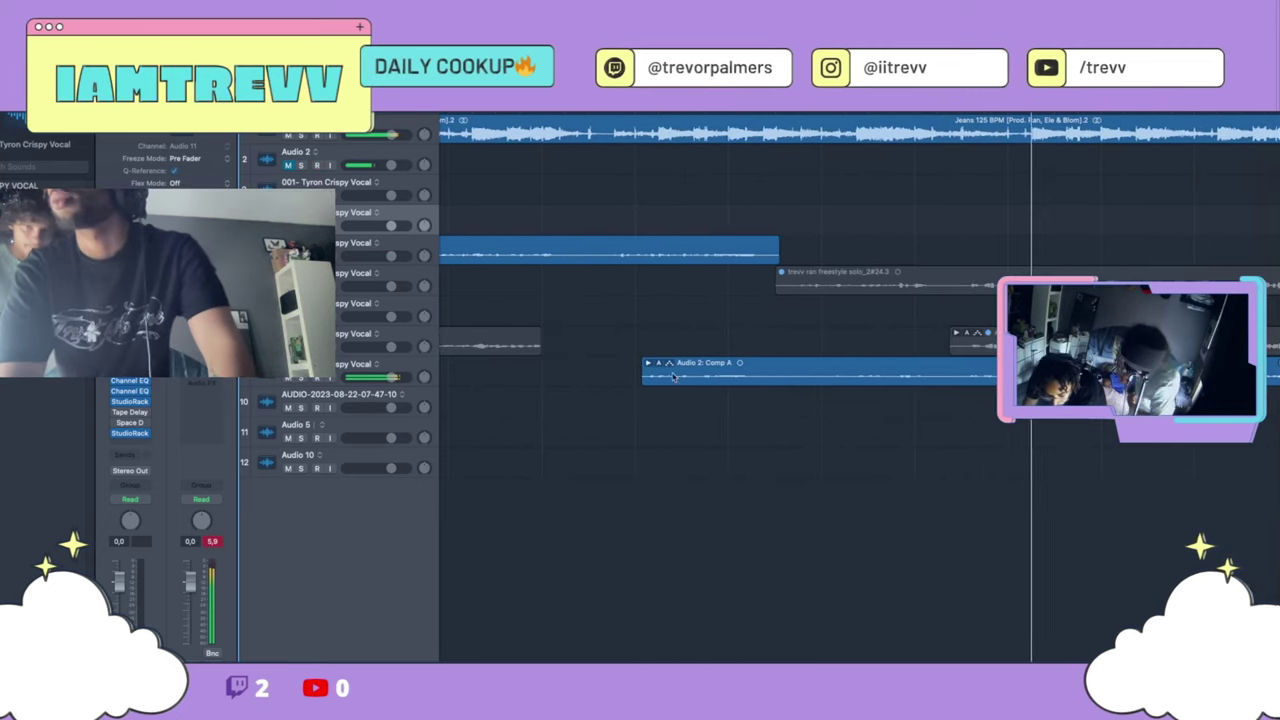
pyautogui.doubleClick(814, 373)
pyautogui.click(785, 373)
pyautogui.press('Delete')
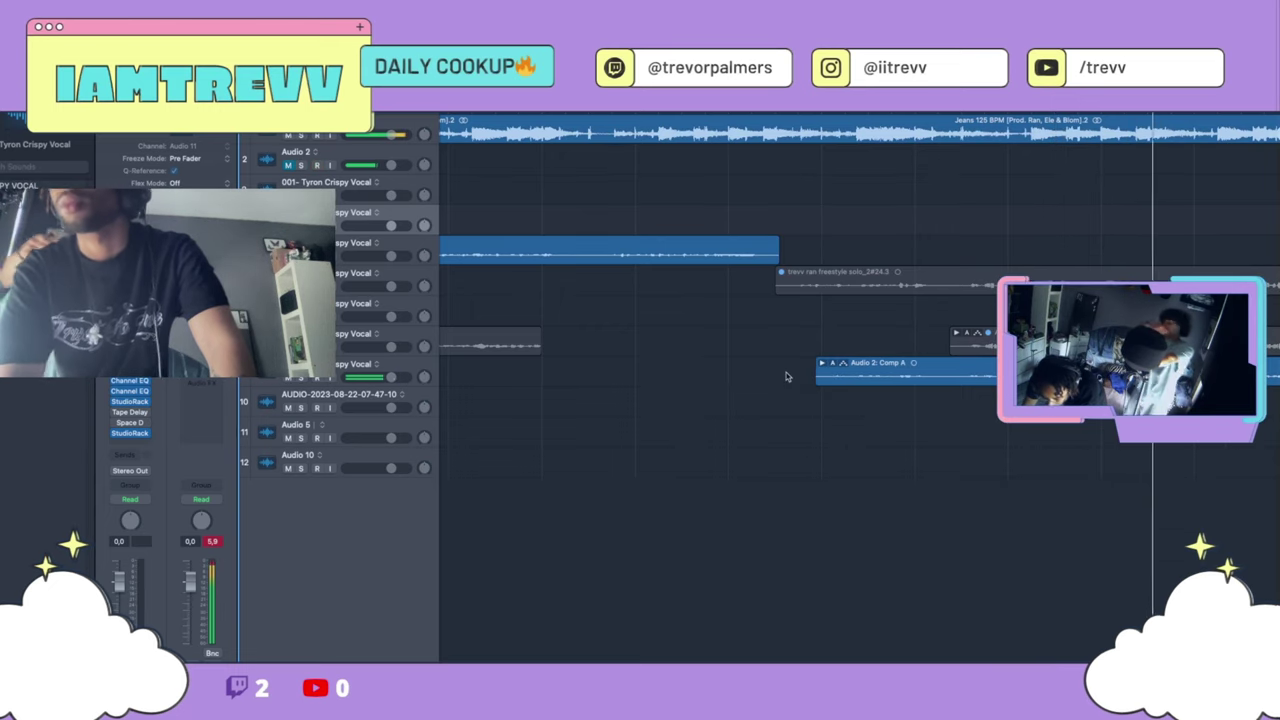
# Trim the end of the Comp A region on track 9 to match the end of the Comp A region above.
pyautogui.press('super+Left')
pyautogui.press('super+Left')
pyautogui.hscroll(3, 845, 397)
pyautogui.hscroll(8, 845, 397)
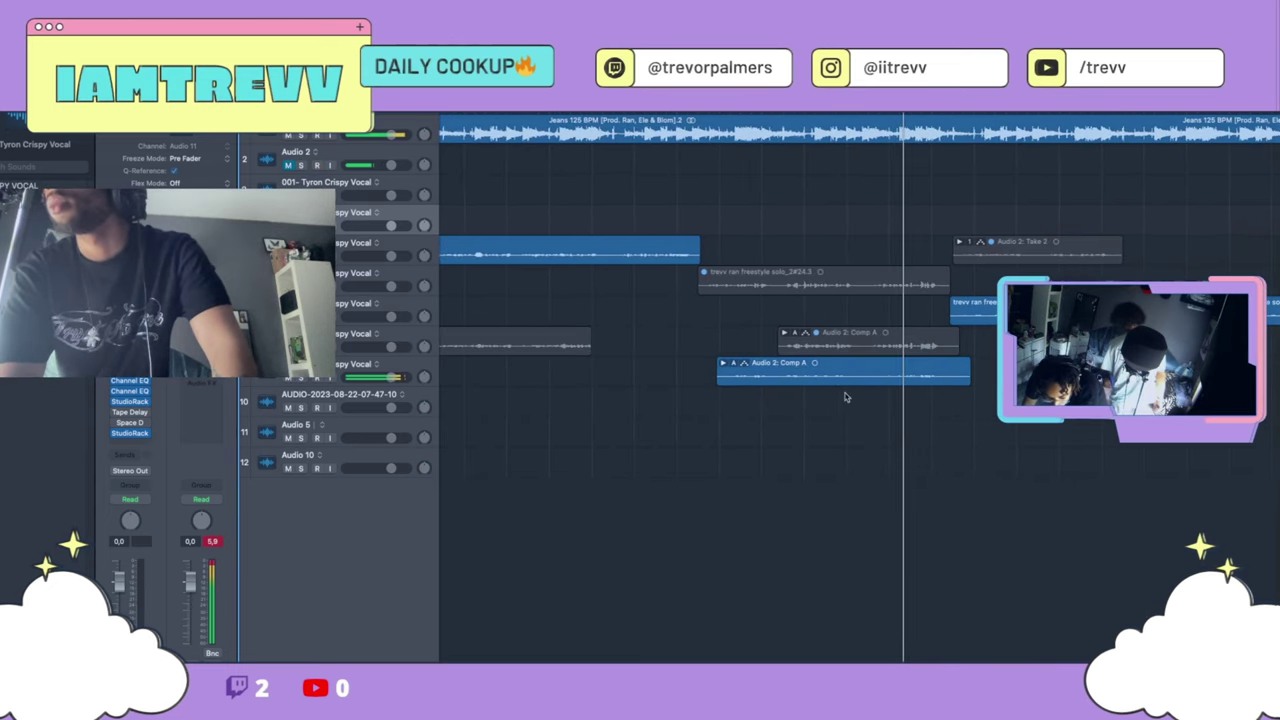
pyautogui.click(955, 372)
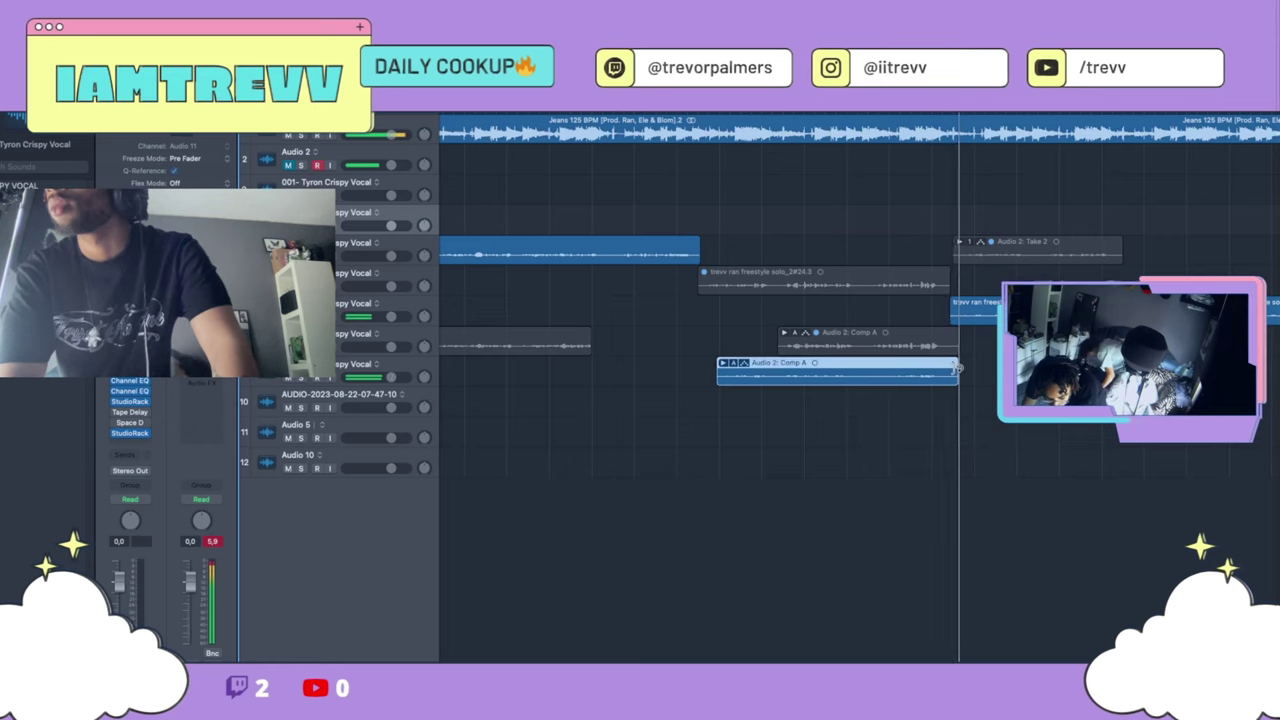
pyautogui.click(985, 320)
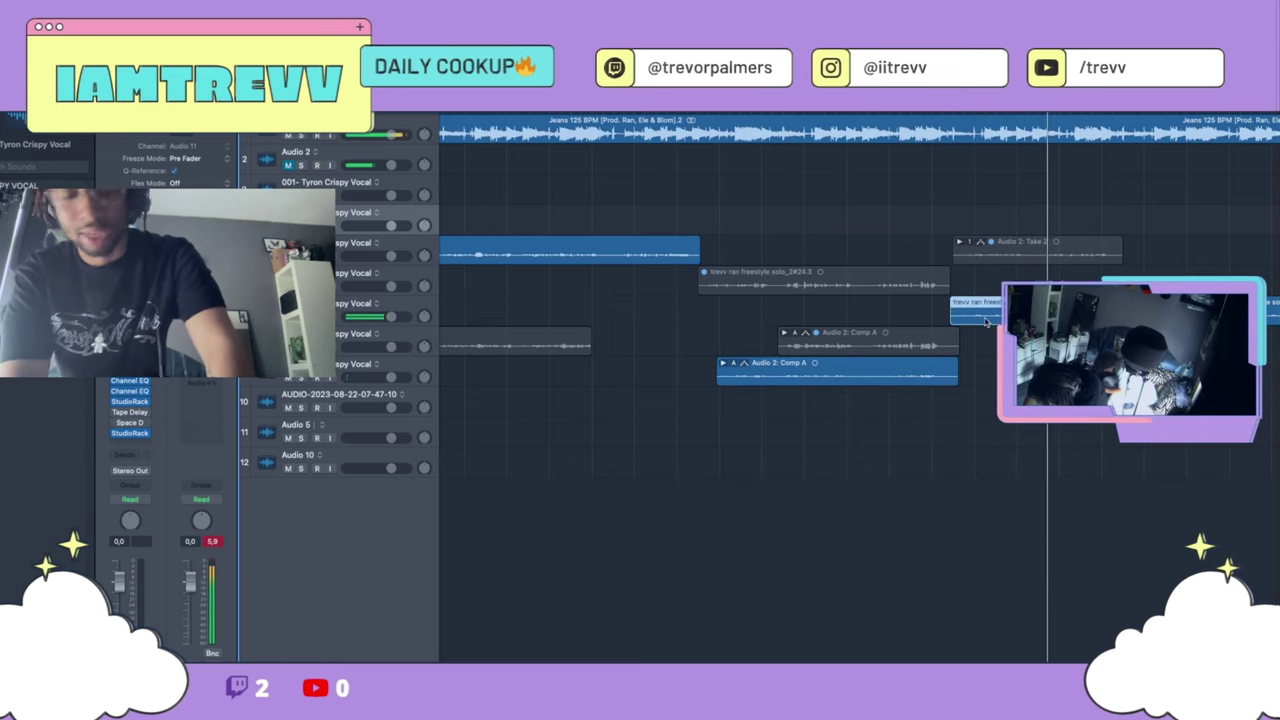
# Split the Audio 2: Take 2 region at 9 3 3 1 in the audio editor and delete its opening part.
pyautogui.press('super+Left')
pyautogui.press('super+Left')
pyautogui.press('super+Left')
pyautogui.press('super+Left')
pyautogui.click(889, 380)
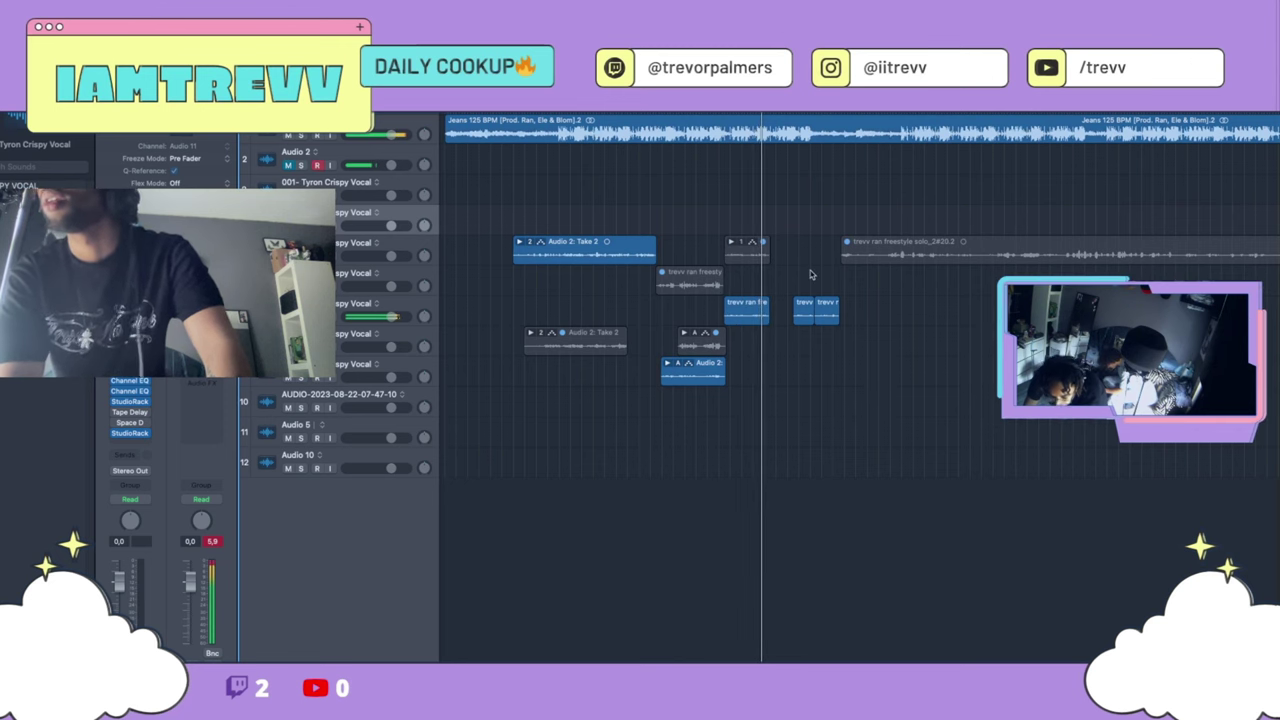
pyautogui.doubleClick(473, 552)
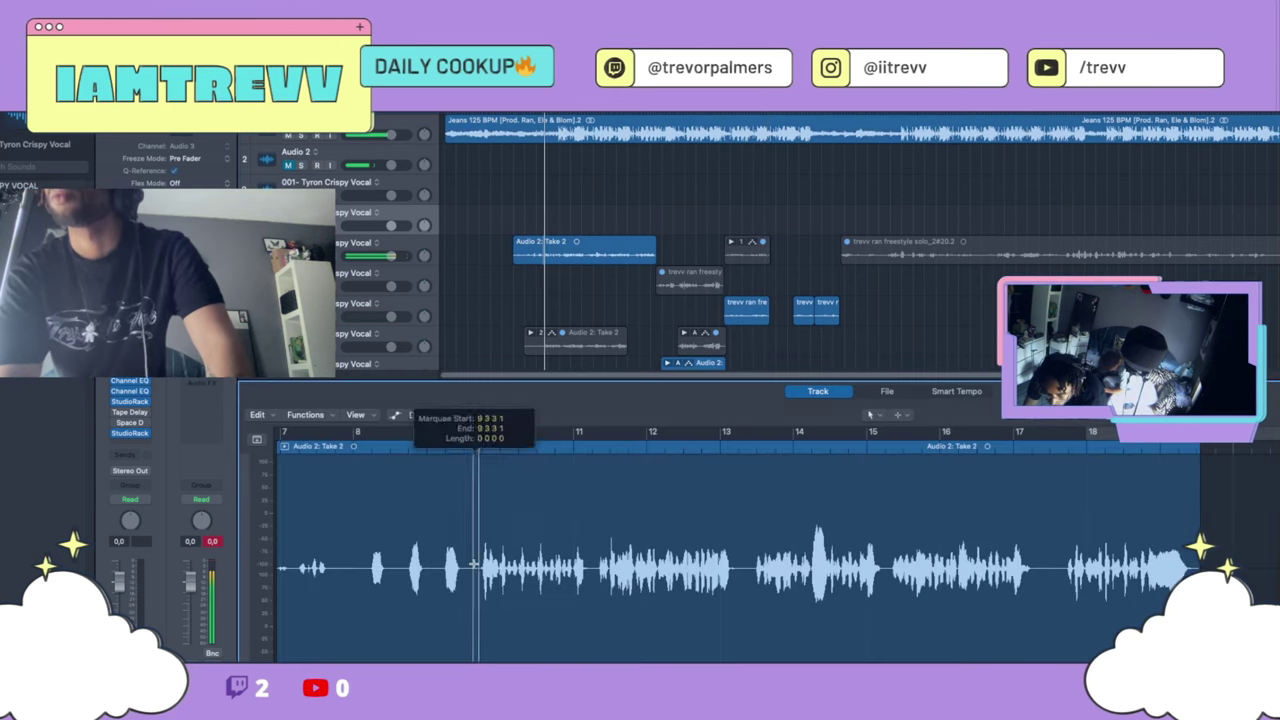
pyautogui.click(435, 551)
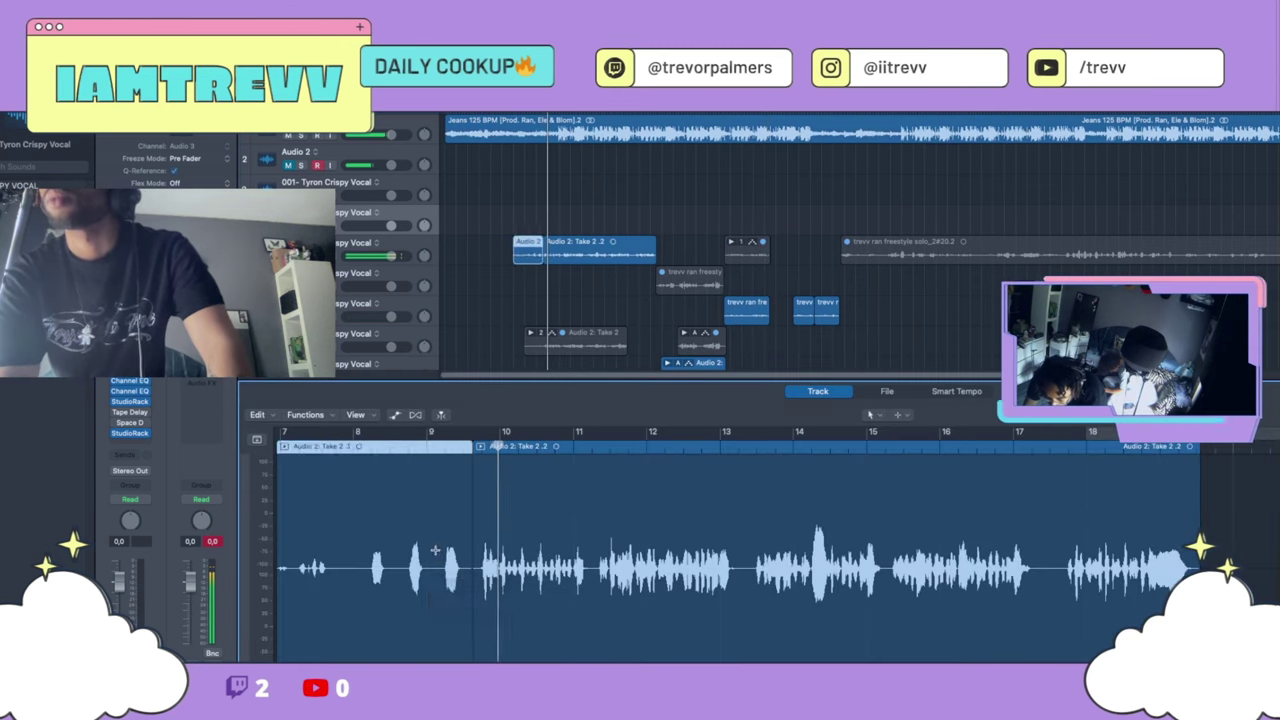
pyautogui.press('Delete')
# Delete the short, nearly silent piece directly before the freestyle solo_2#31.4 region.
pyautogui.hscroll(3, 435, 549)
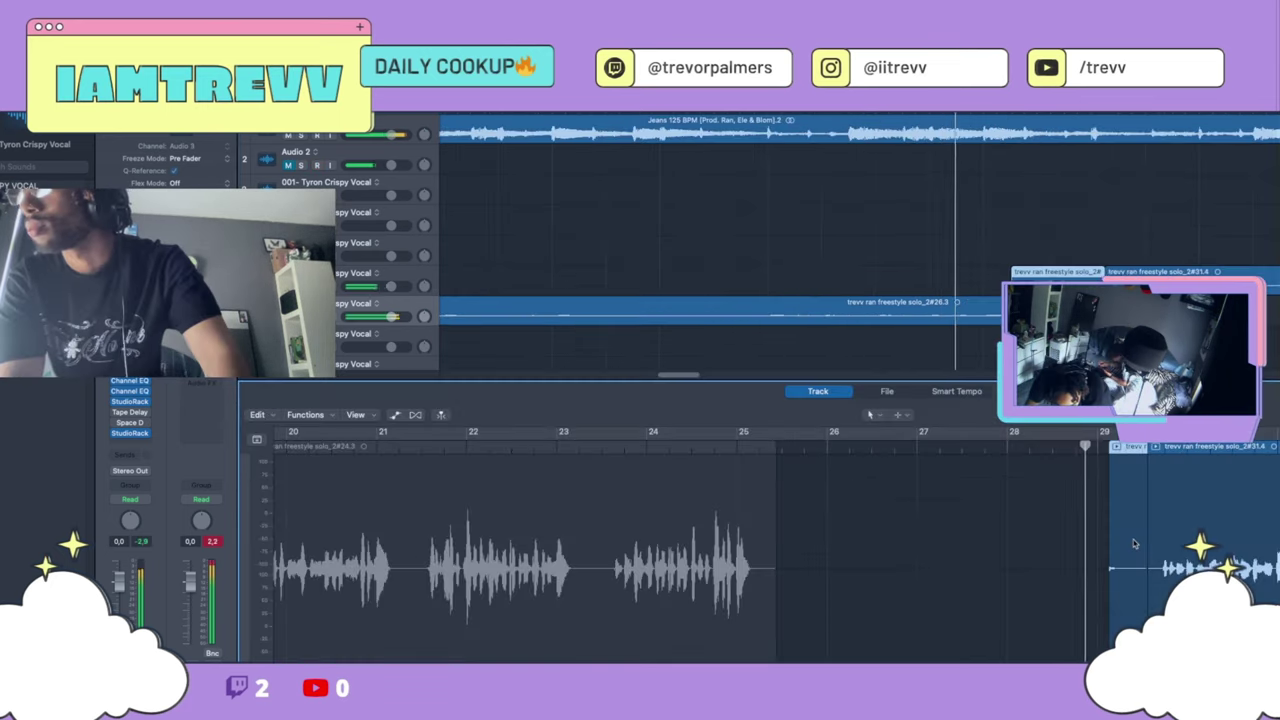
pyautogui.press('Delete')
pyautogui.hscroll(5, 1134, 543)
# Listen to the solo_2#31.4 region and move the playhead back.
pyautogui.press('space')
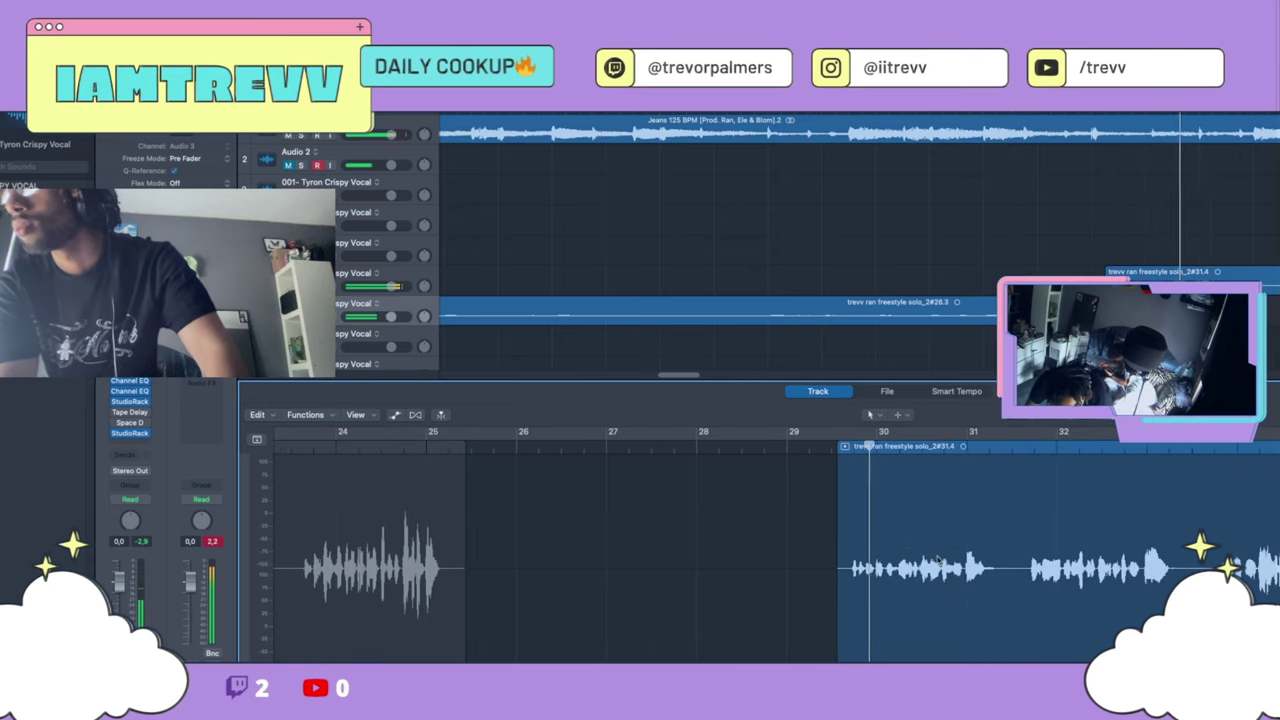
pyautogui.hscroll(2, 938, 560)
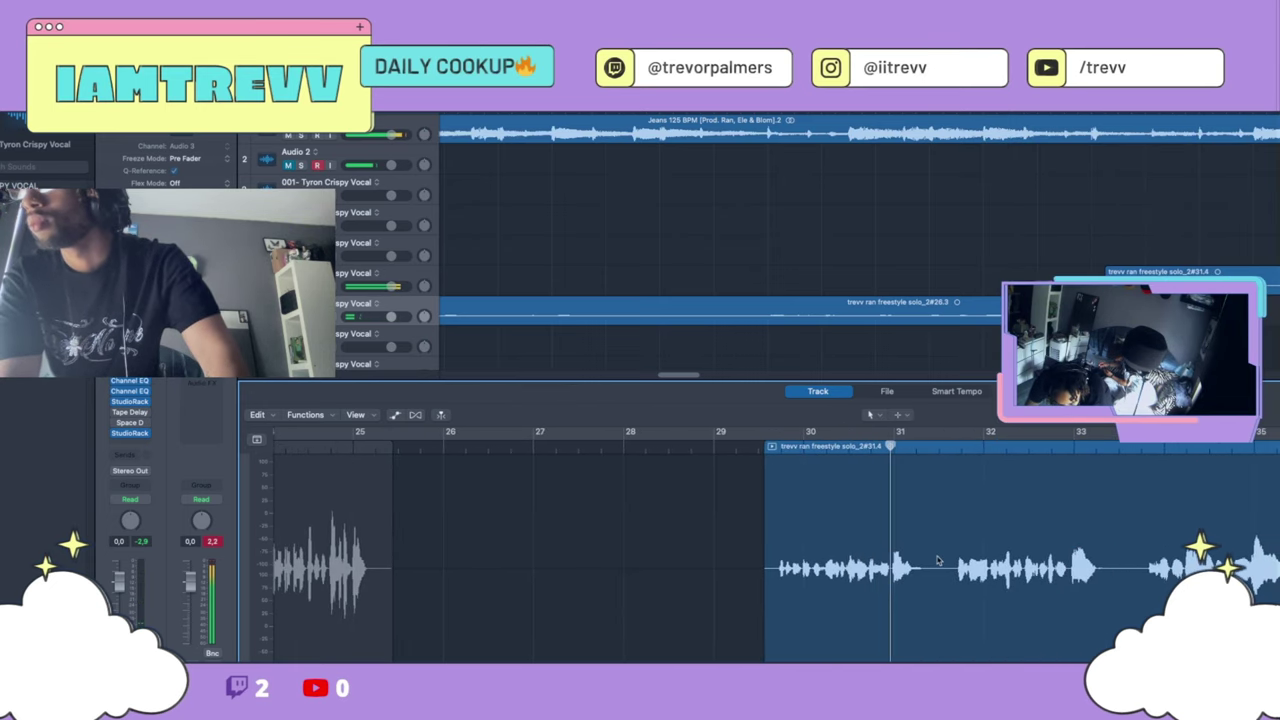
pyautogui.press(',')
pyautogui.press(',')
pyautogui.press(',')
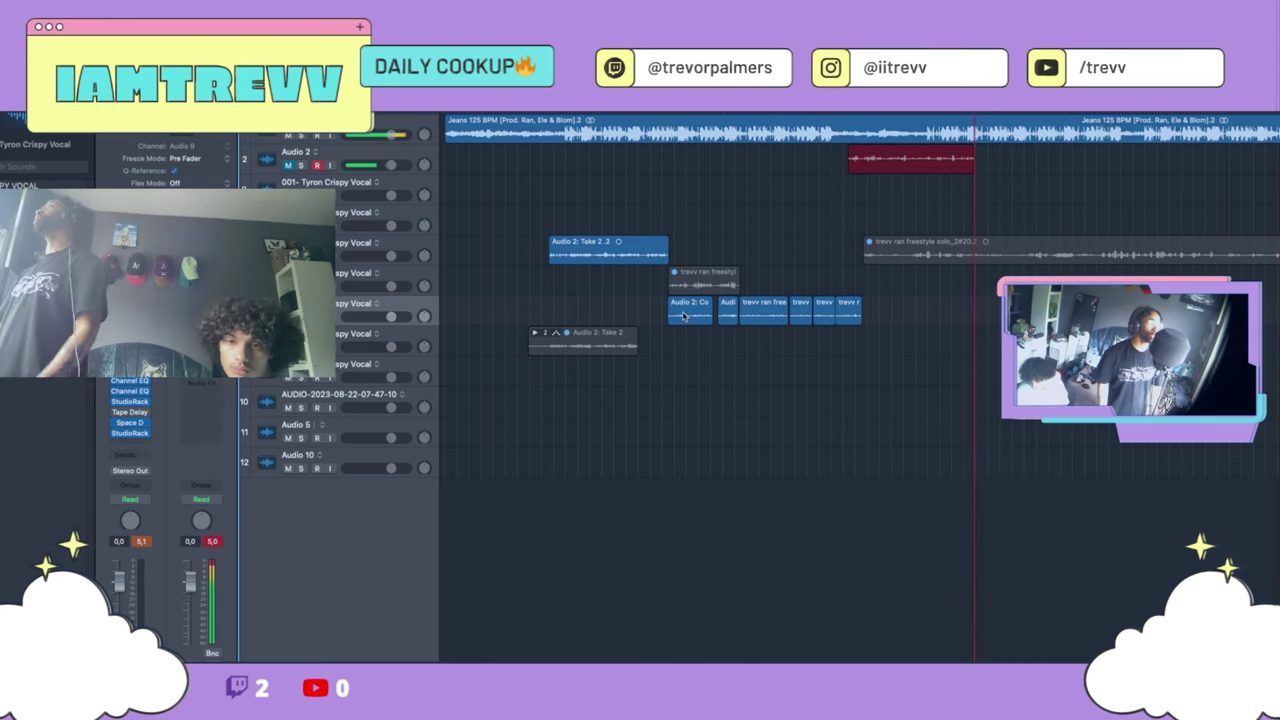
# Stop the recording, split the Comp A take folder shortly after its start, and delete the part after the cut.
pyautogui.press('space')
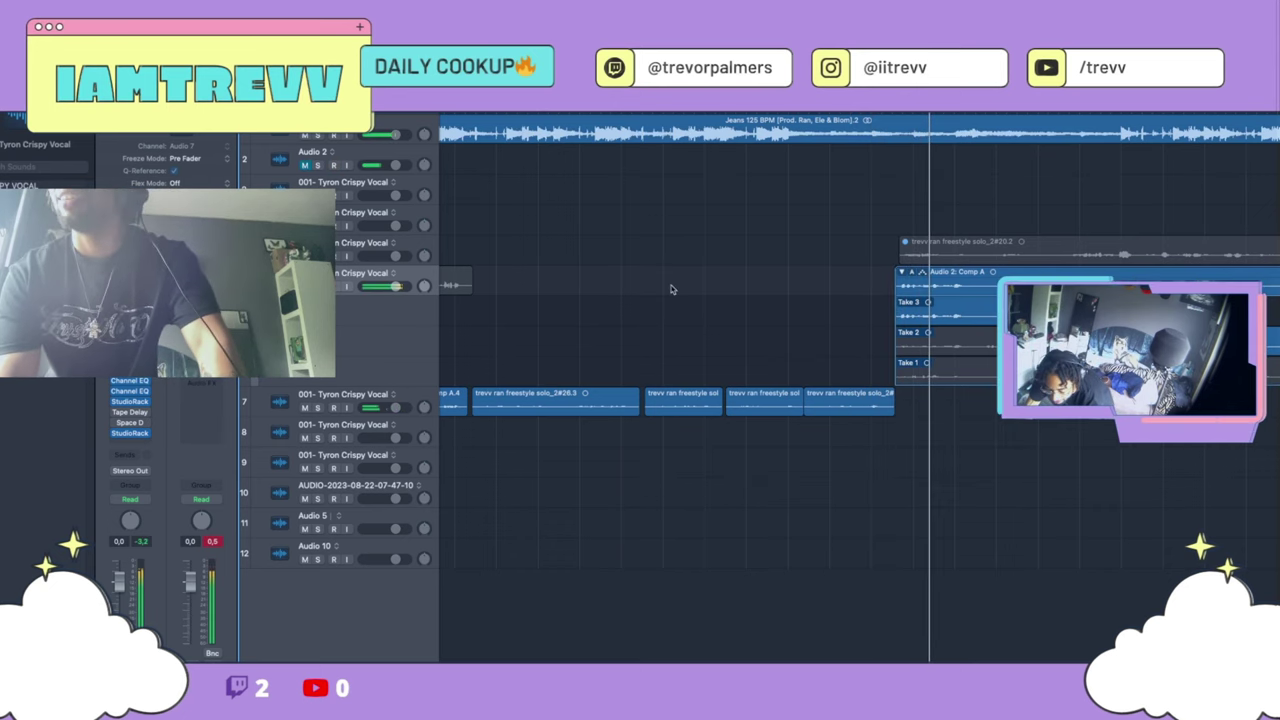
pyautogui.keyDown('super'); pyautogui.click(985, 292); pyautogui.keyUp('super')
pyautogui.press('Delete')
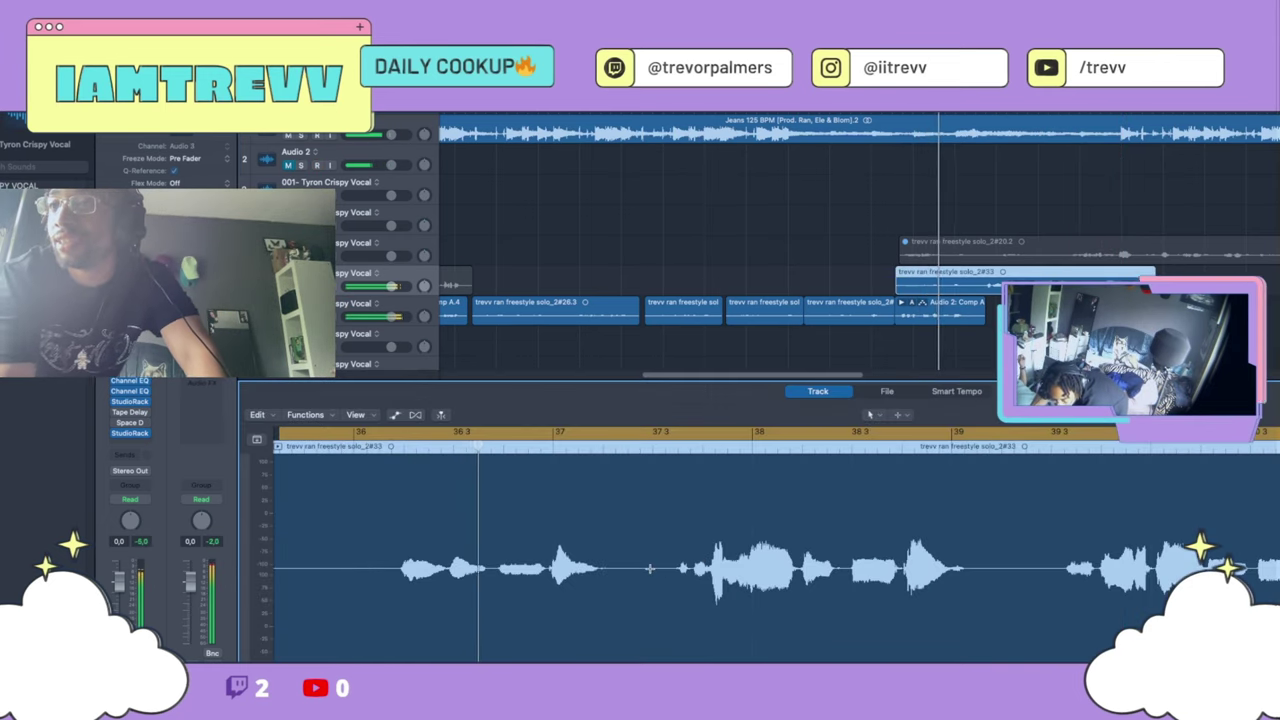
# Split the freestyle solo_2#33 region at position 37 2 4 161 in the audio editor.
pyautogui.doubleClick(648, 568)
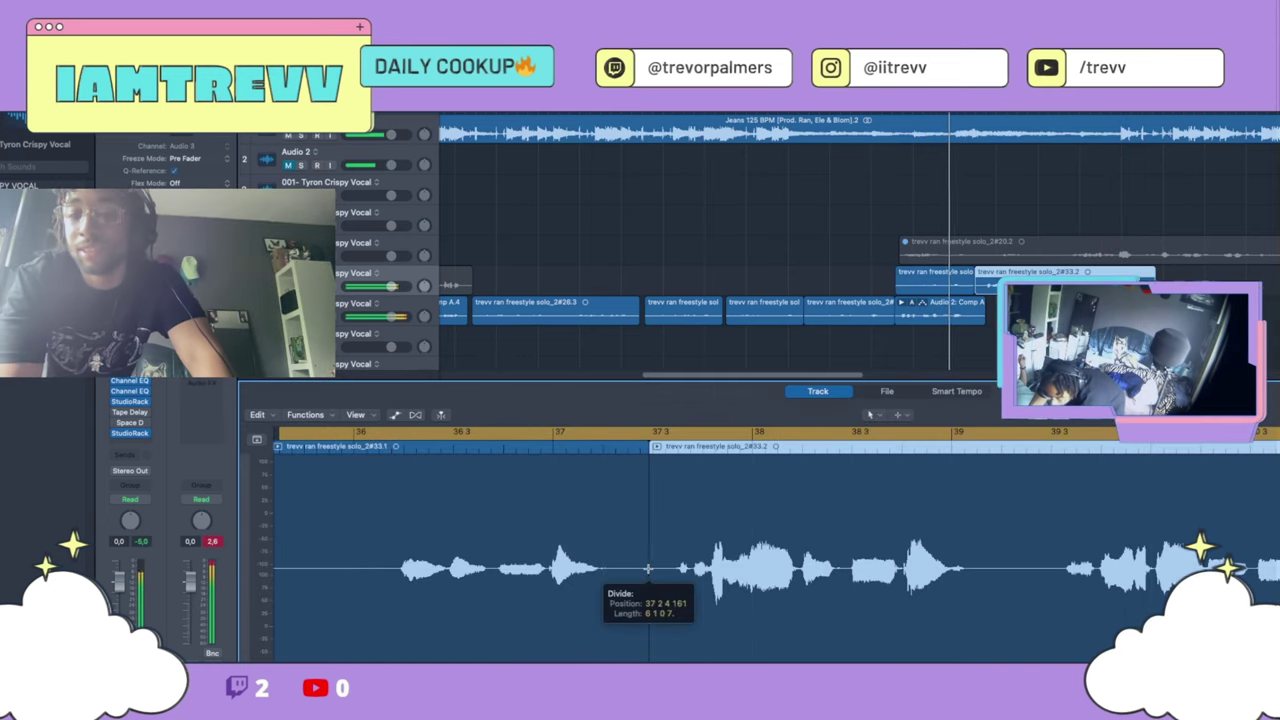
# Delete the piece before the cut and split the remaining freestyle solo_2#33.2 region in the silence between its two phrases, around 39 3.
pyautogui.press('Delete')
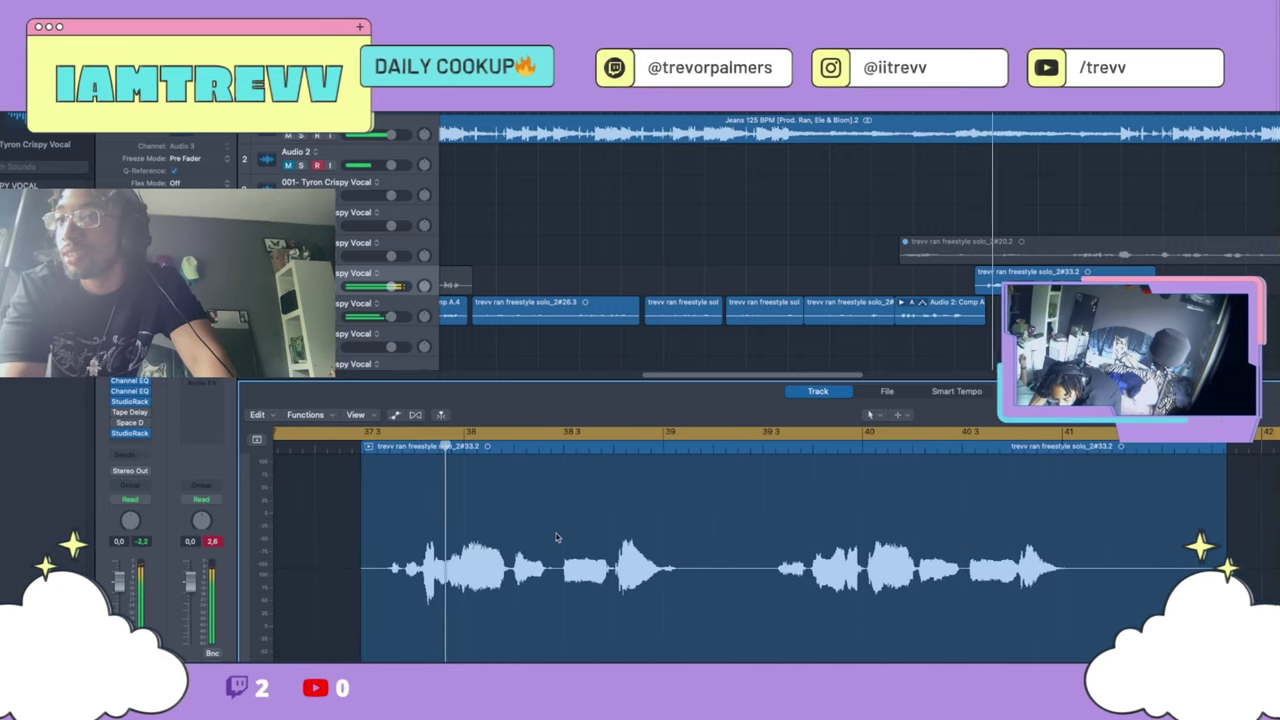
pyautogui.click(757, 565)
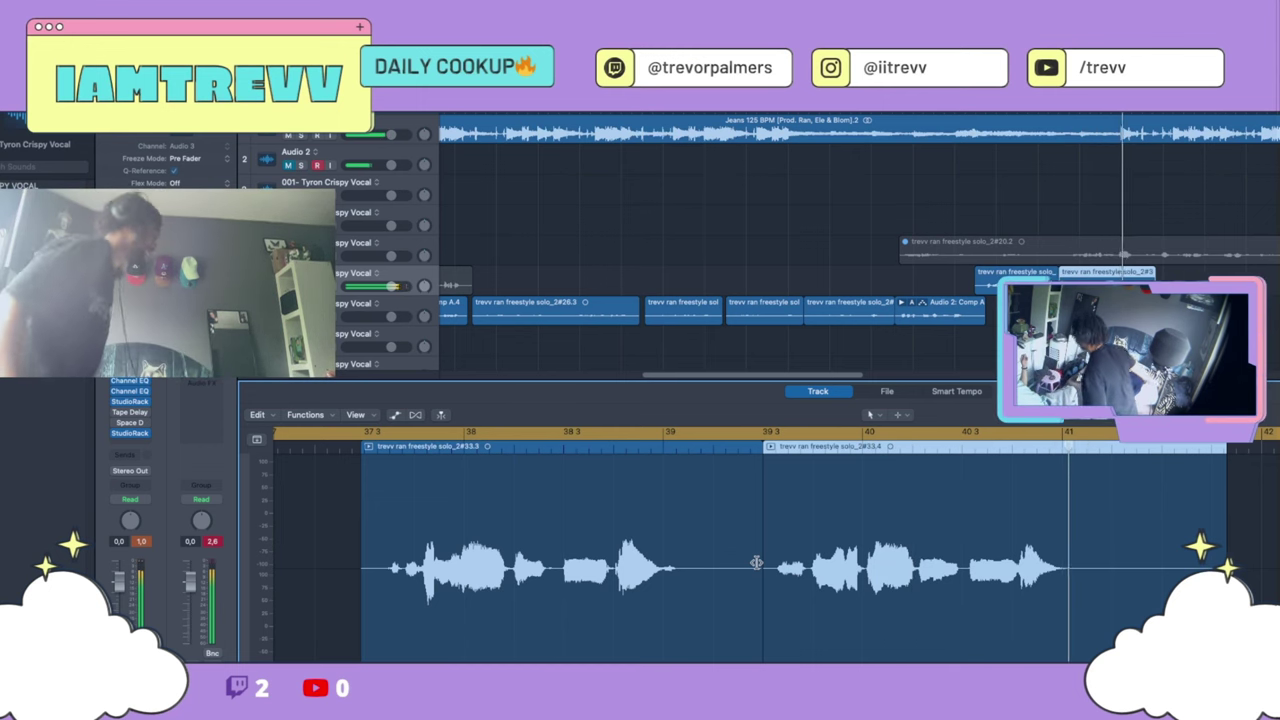
# Record new vocal takes on the Audio 2 track over the same section and delete the unwanted material.
pyautogui.press('r')
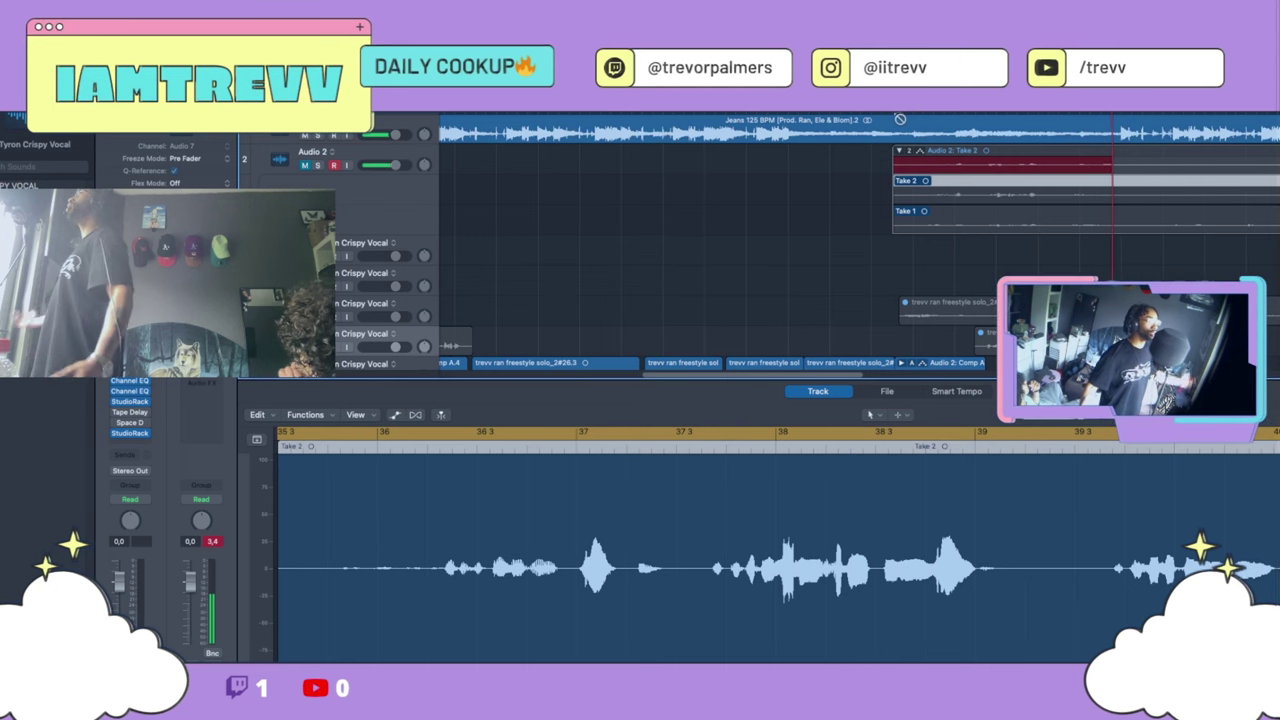
pyautogui.press('Delete')
pyautogui.press('Return')
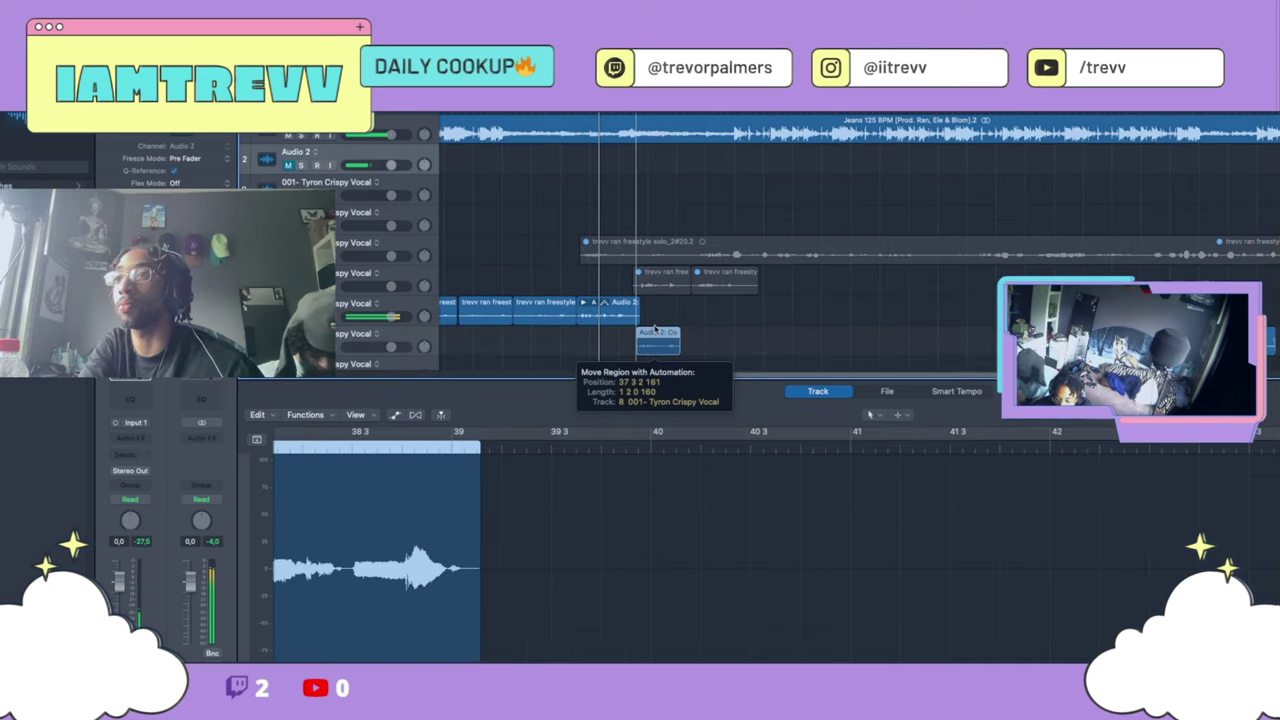
# Line up the short Comp region after the existing comp on the Tyron Crispy Vocal track, and shift the Audio 2: Comp A.5 region slightly later.
pyautogui.moveTo(636, 314); pyautogui.dragTo(628, 312)
pyautogui.click(655, 318)
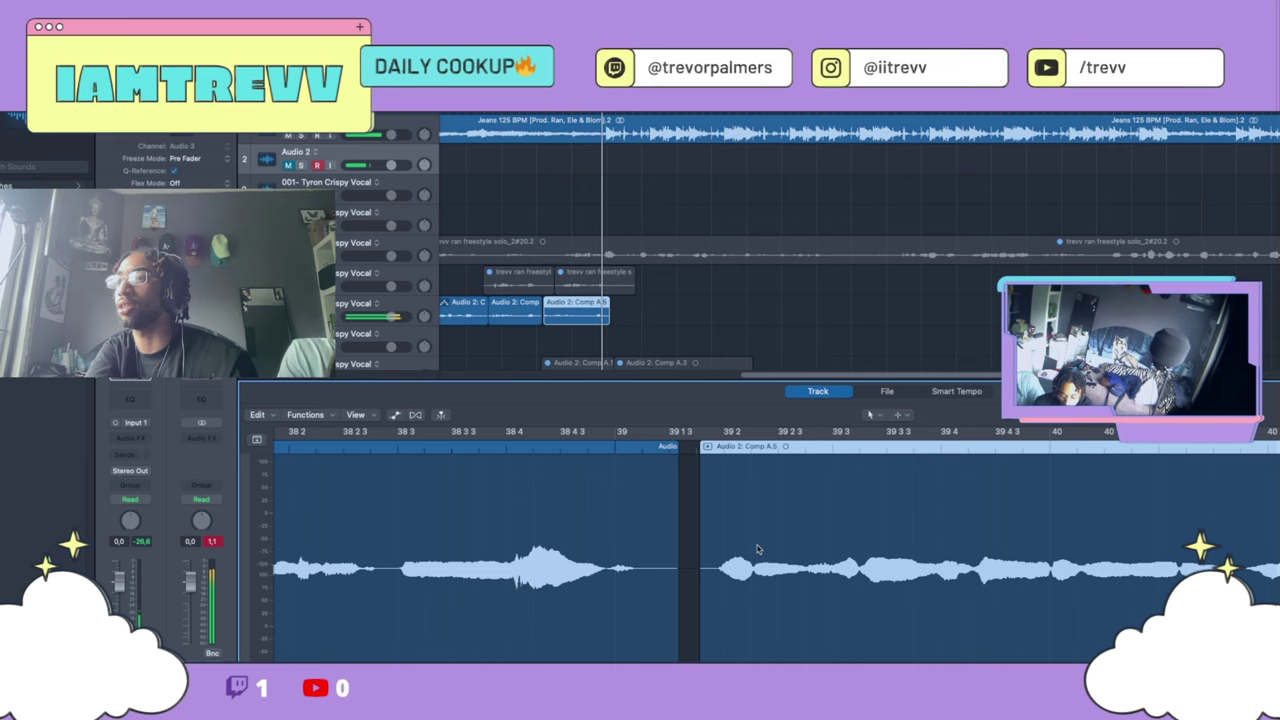
pyautogui.moveTo(757, 549); pyautogui.dragTo(759, 549)
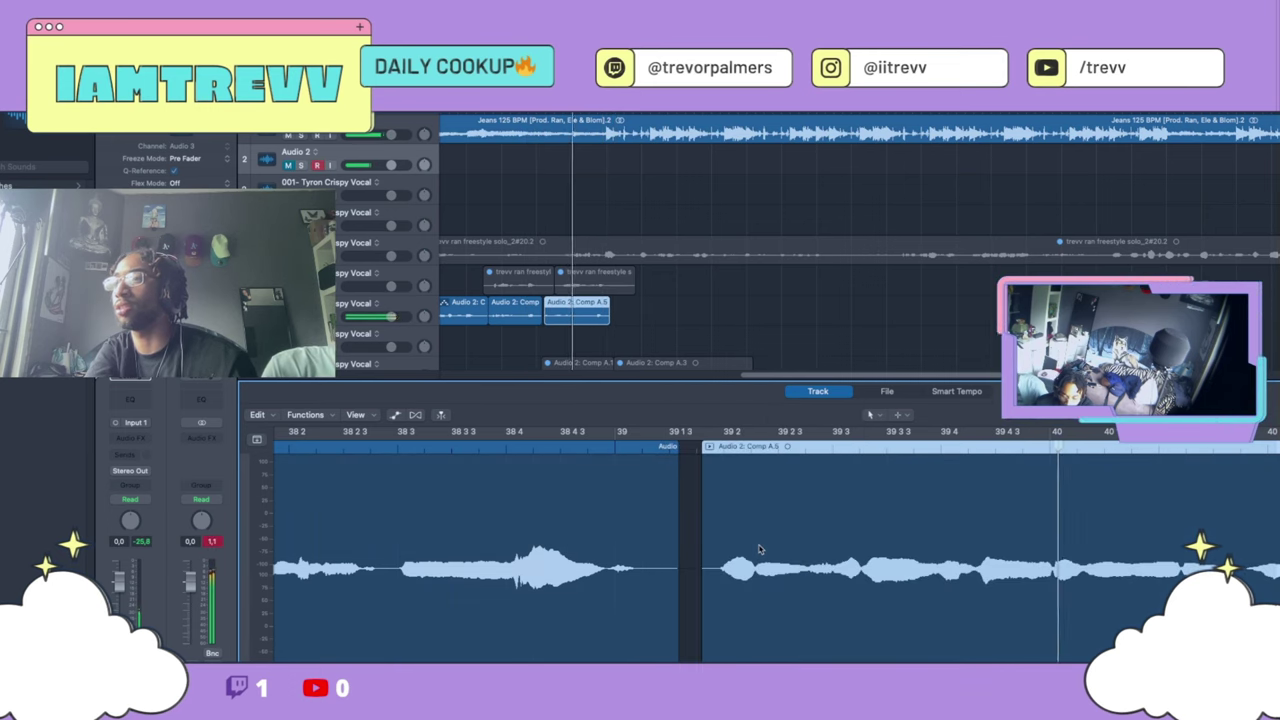
pyautogui.moveTo(759, 549); pyautogui.dragTo(761, 549)
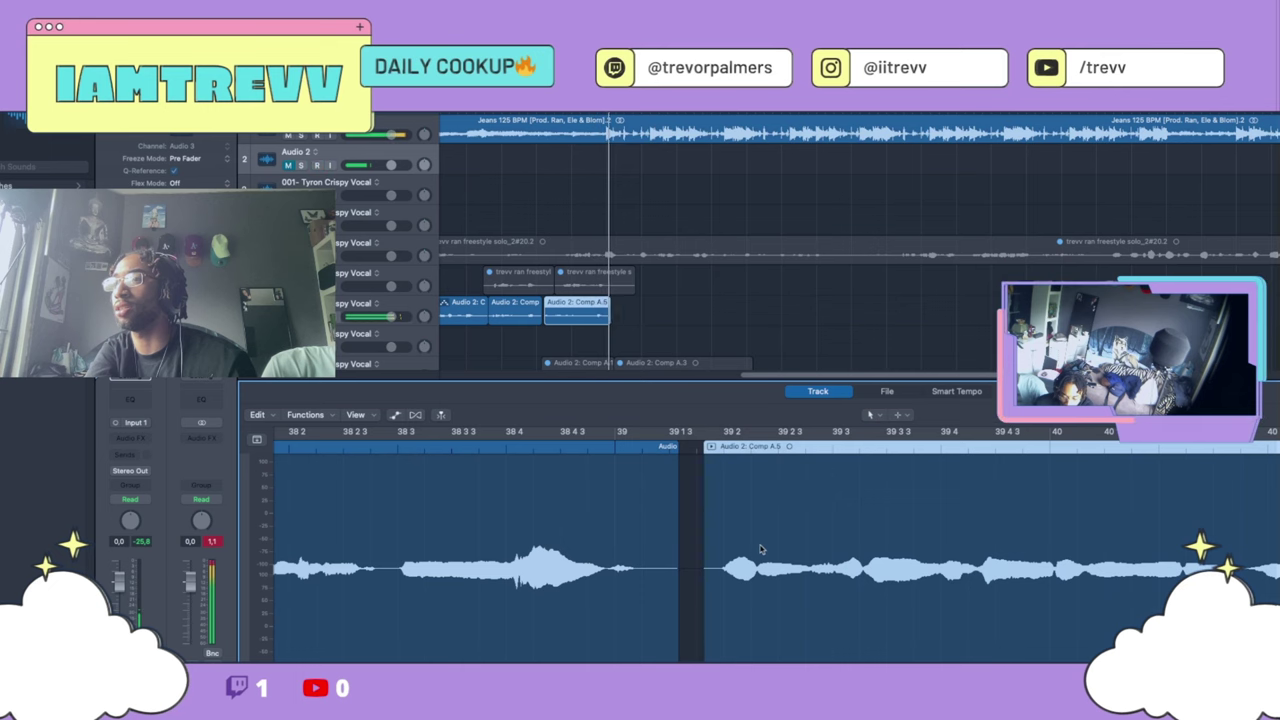